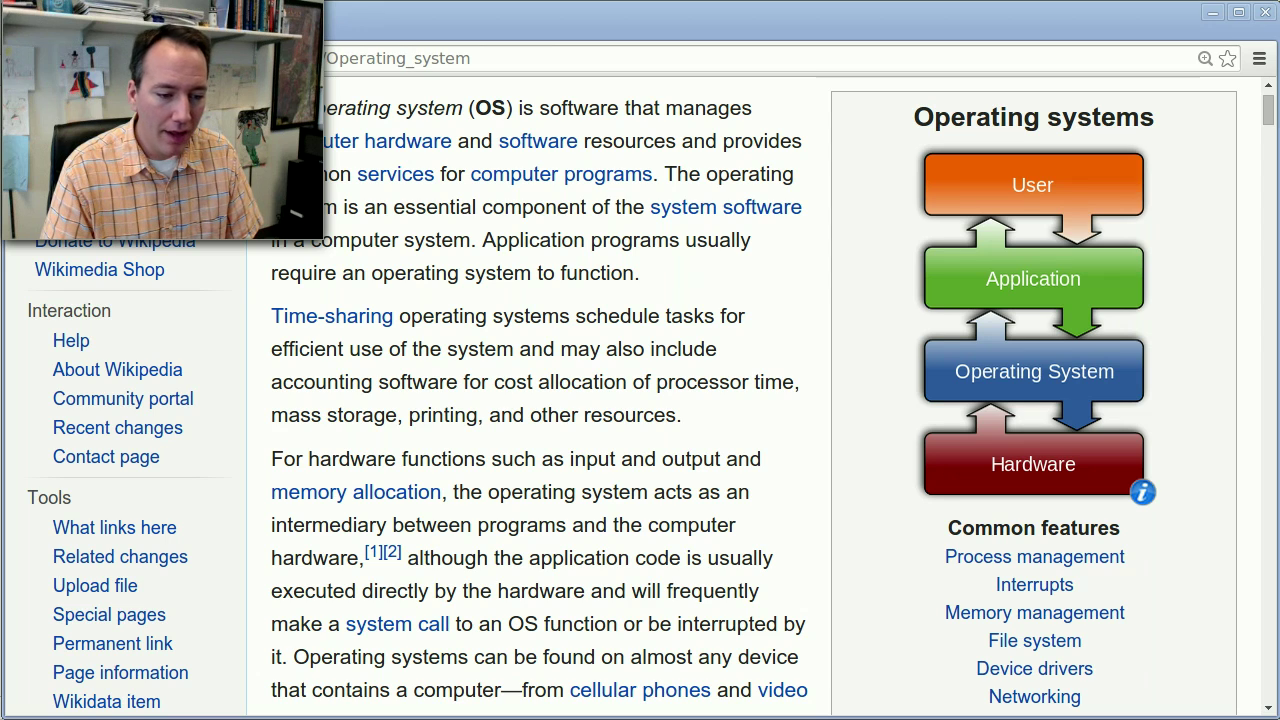
- In Writer, type 'manages and coordinates hardware resources among all running programs' after the sentence's opening words
{"action": "key", "text": "alt+Tab"}
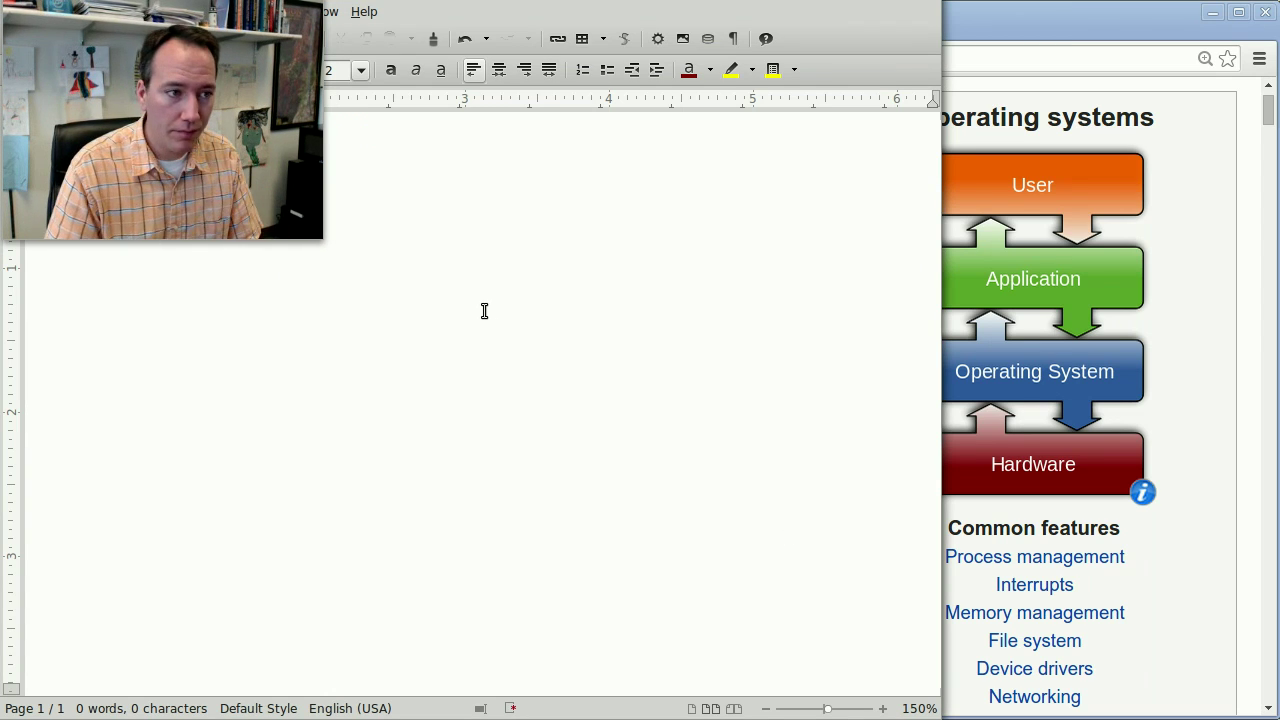
{"action": "left_click_drag", "start_coordinate": [941, 199], "coordinate": [897, 199]}
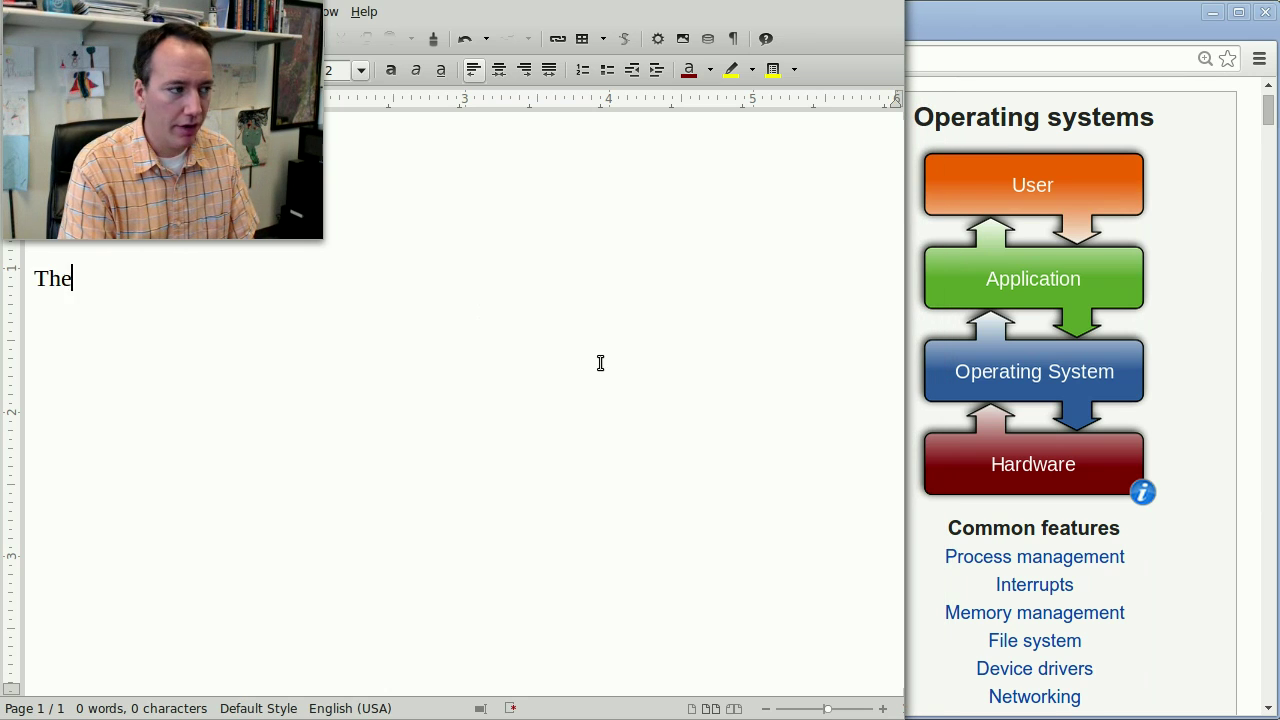
{"action": "type", "text": "manages and coori"}
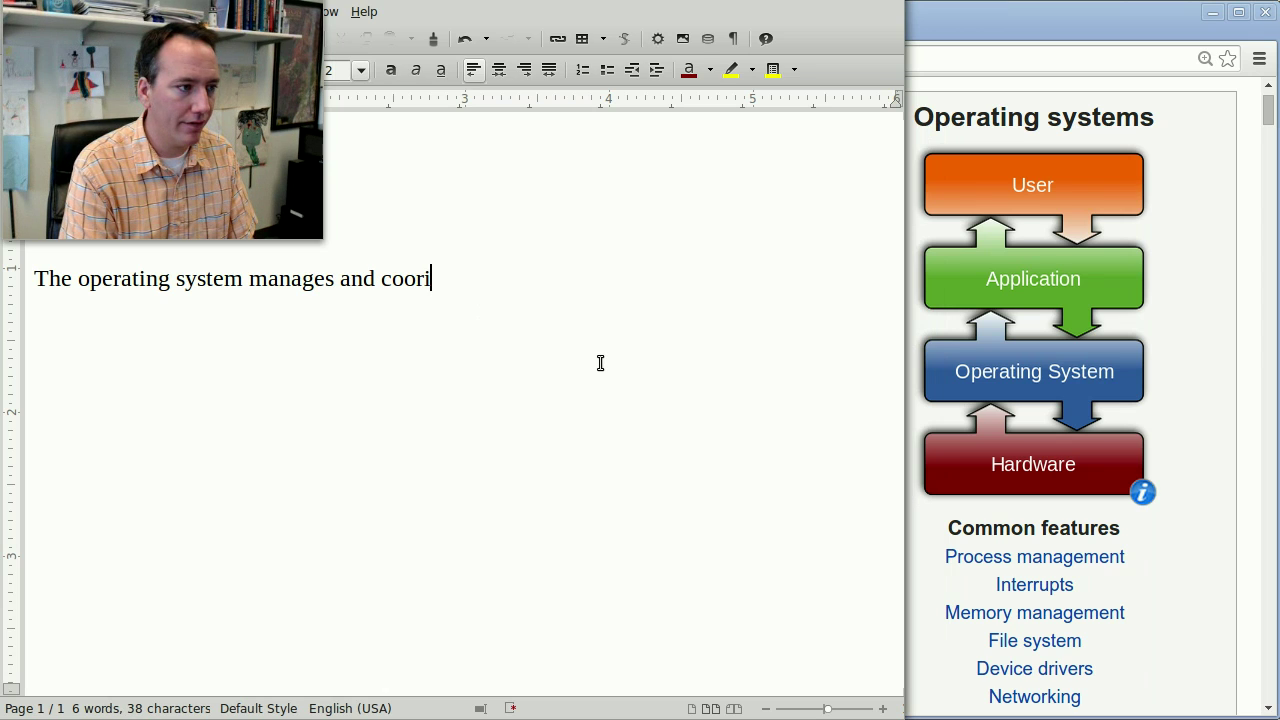
{"action": "key", "text": "BackSpace"}
{"action": "type", "text": "dinates "}
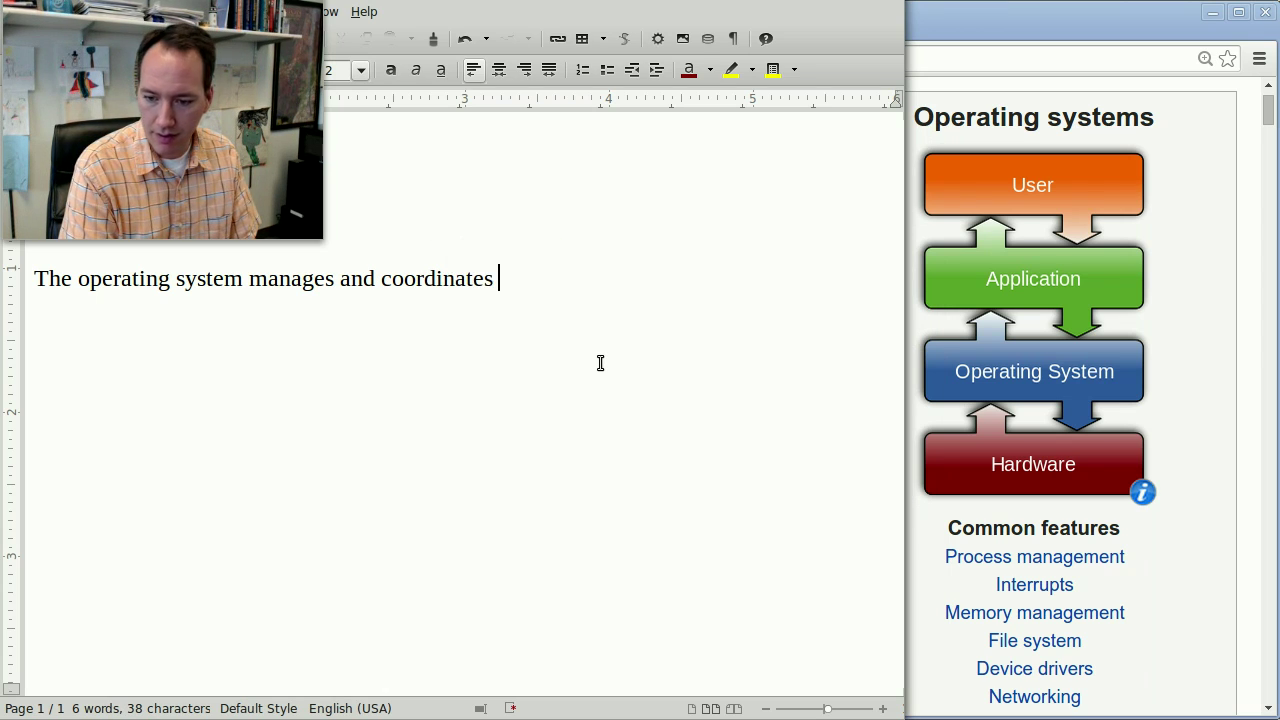
{"action": "type", "text": "hardware resource"}
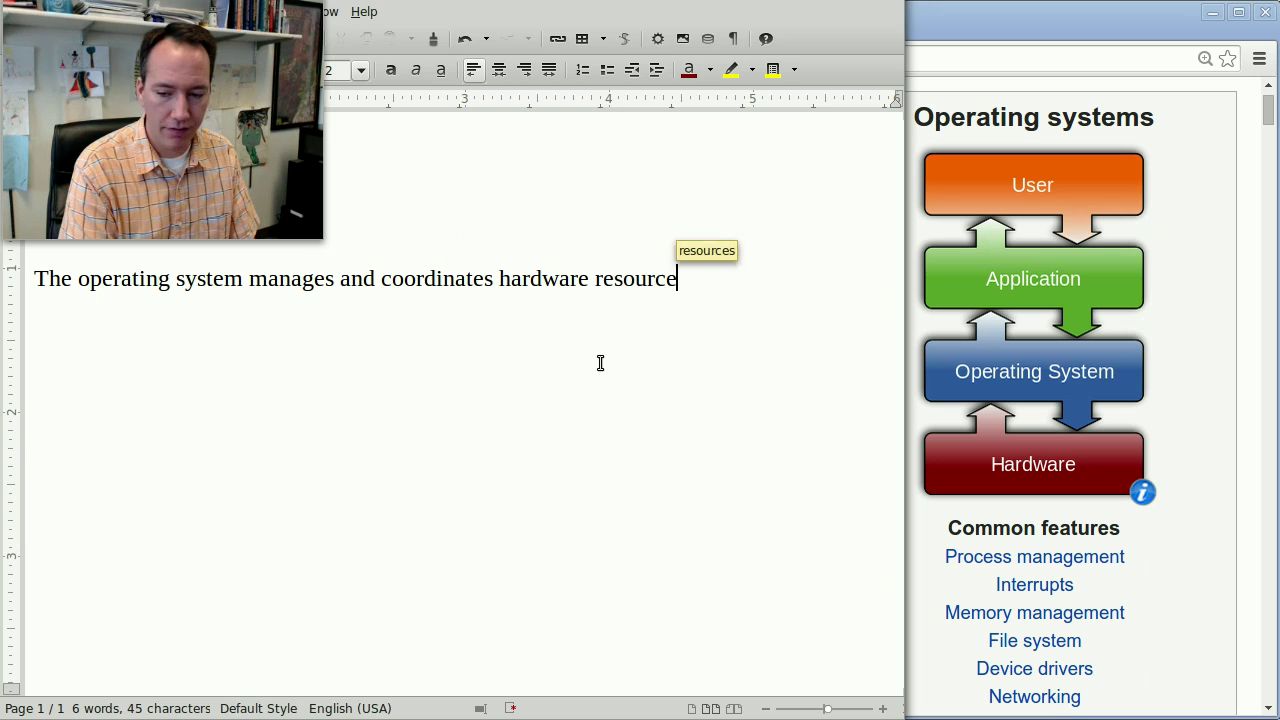
{"action": "type", "text": "s among all running prog"}
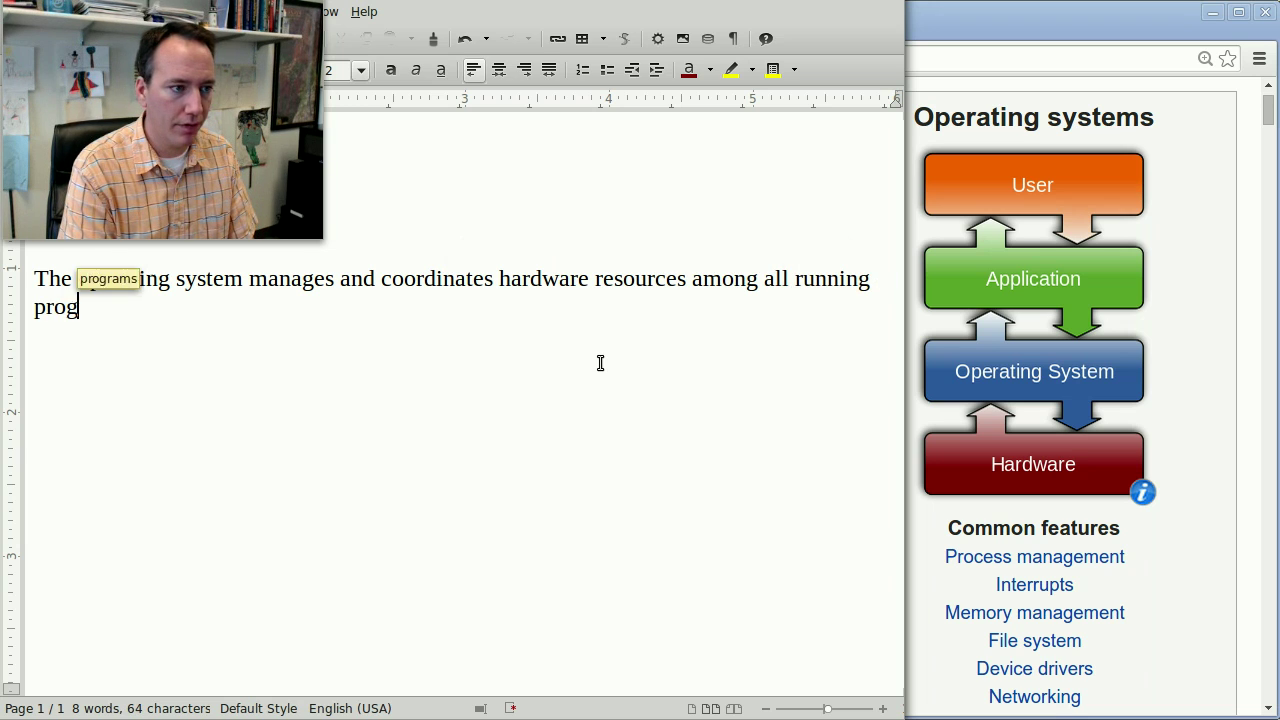
{"action": "key", "text": "Return"}
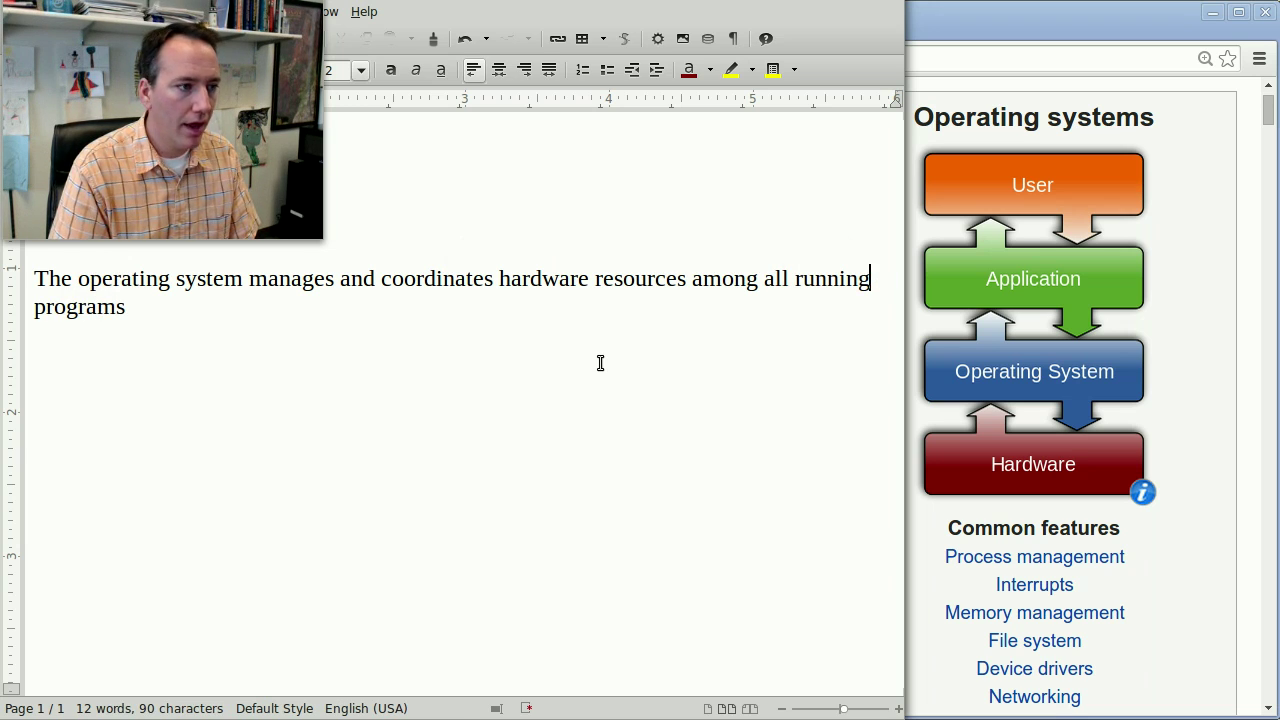
- Break the line before 'among all running programs', end the sentence with a period, and start a new line
{"action": "key", "text": "ctrl+Left"}
{"action": "key", "text": "ctrl+Left"}
{"action": "key", "text": "ctrl+Left"}
{"action": "key", "text": "Return"}
{"action": "key", "text": "End"}
{"action": "type", "text": "."}
{"action": "key", "text": "Return"}
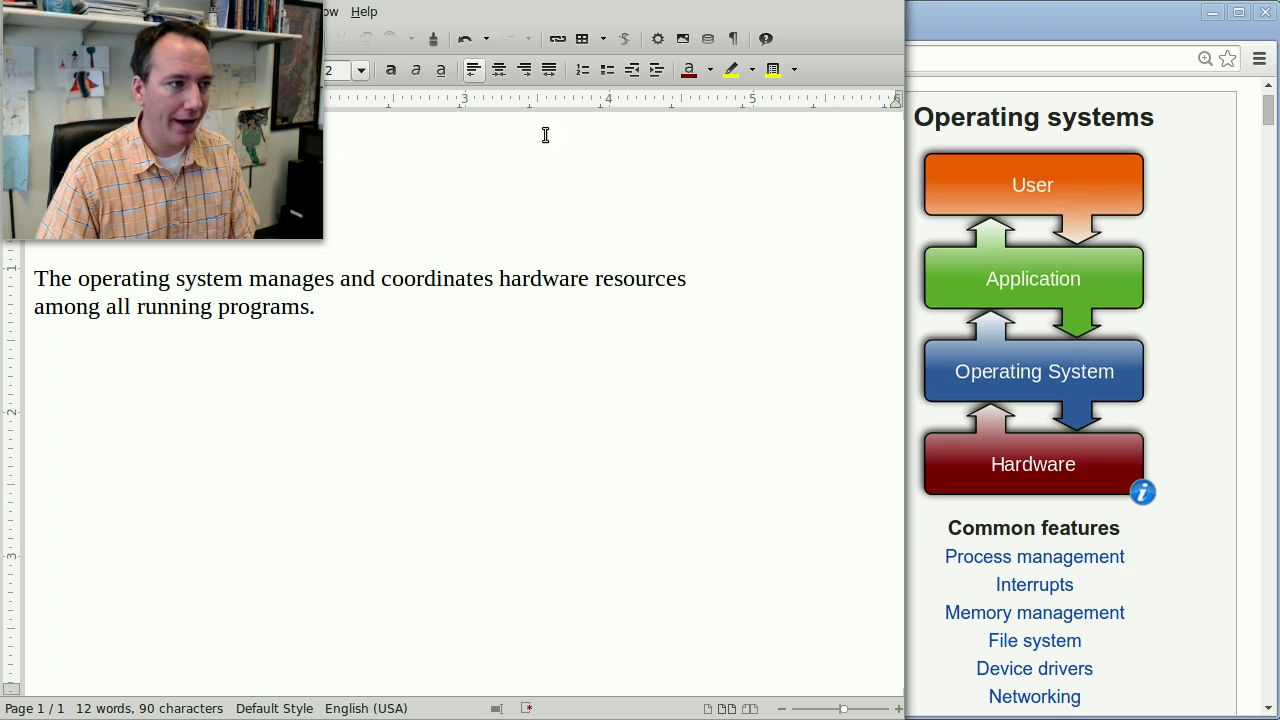
- Insert a 2-column, 6-row table and enter the first header 'Hardware Resource'
{"action": "left_click", "coordinate": [602, 40]}
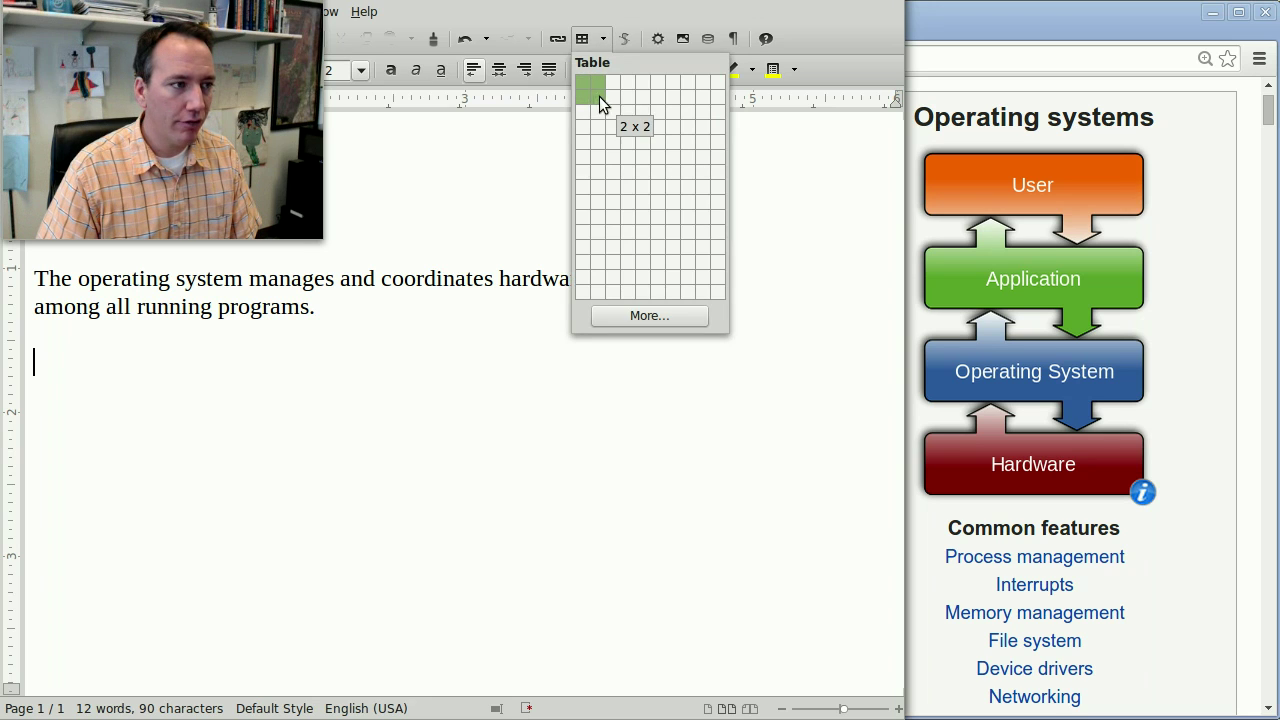
{"action": "left_click", "coordinate": [600, 156]}
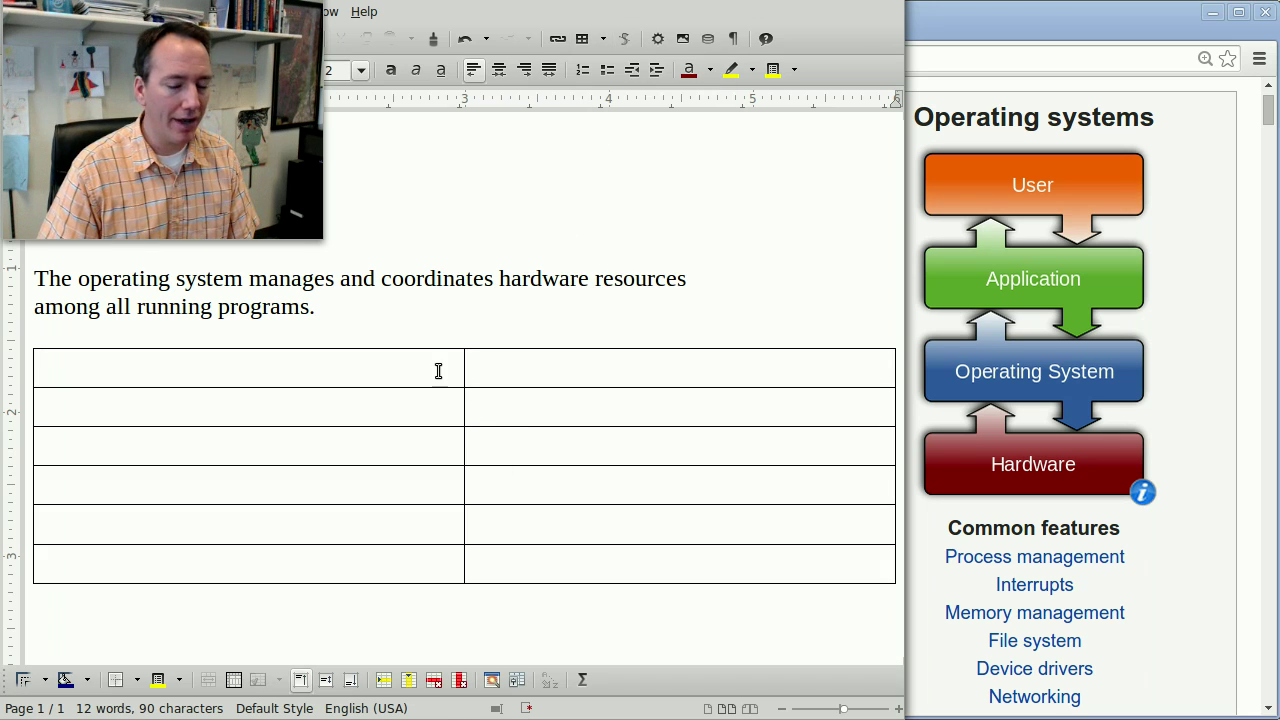
{"action": "type", "text": "Hare"}
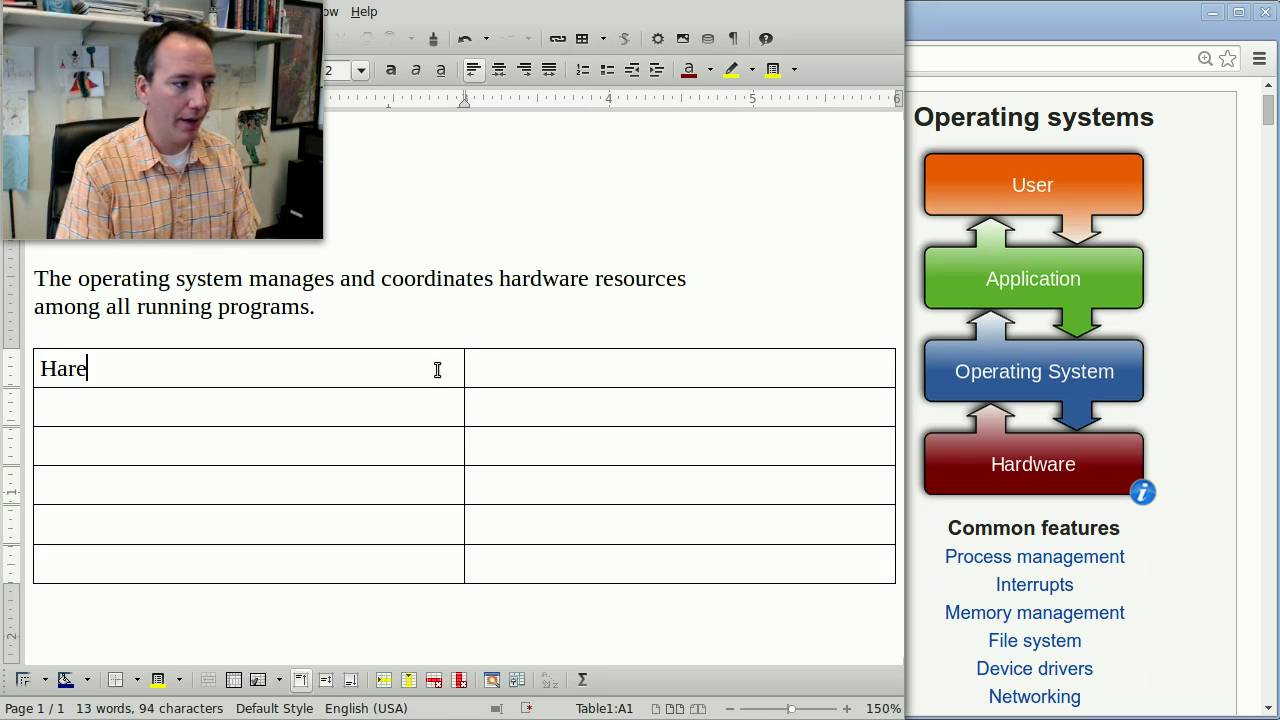
{"action": "key", "text": "BackSpace"}
{"action": "type", "text": "d"}
{"action": "key", "text": "Return"}
{"action": "type", "text": "Resourc"}
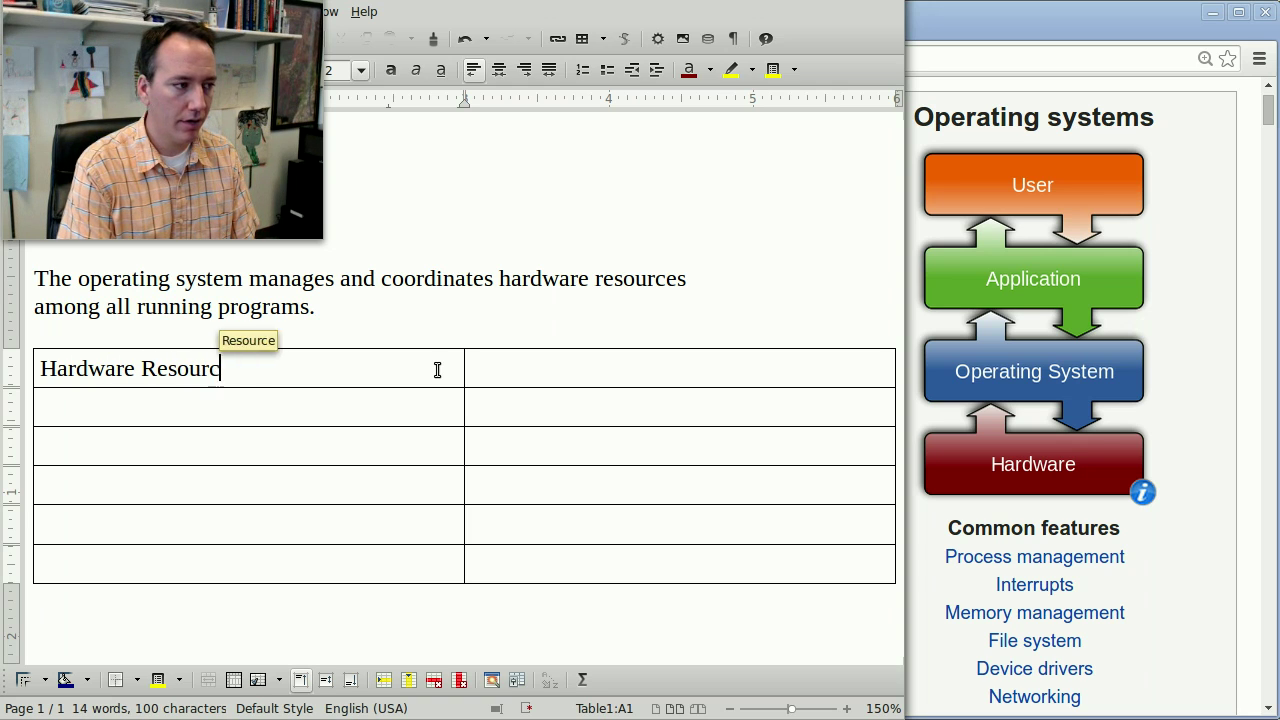
{"action": "key", "text": "Return"}
- Enter 'OS Component' as the second column header
{"action": "key", "text": "Tab"}
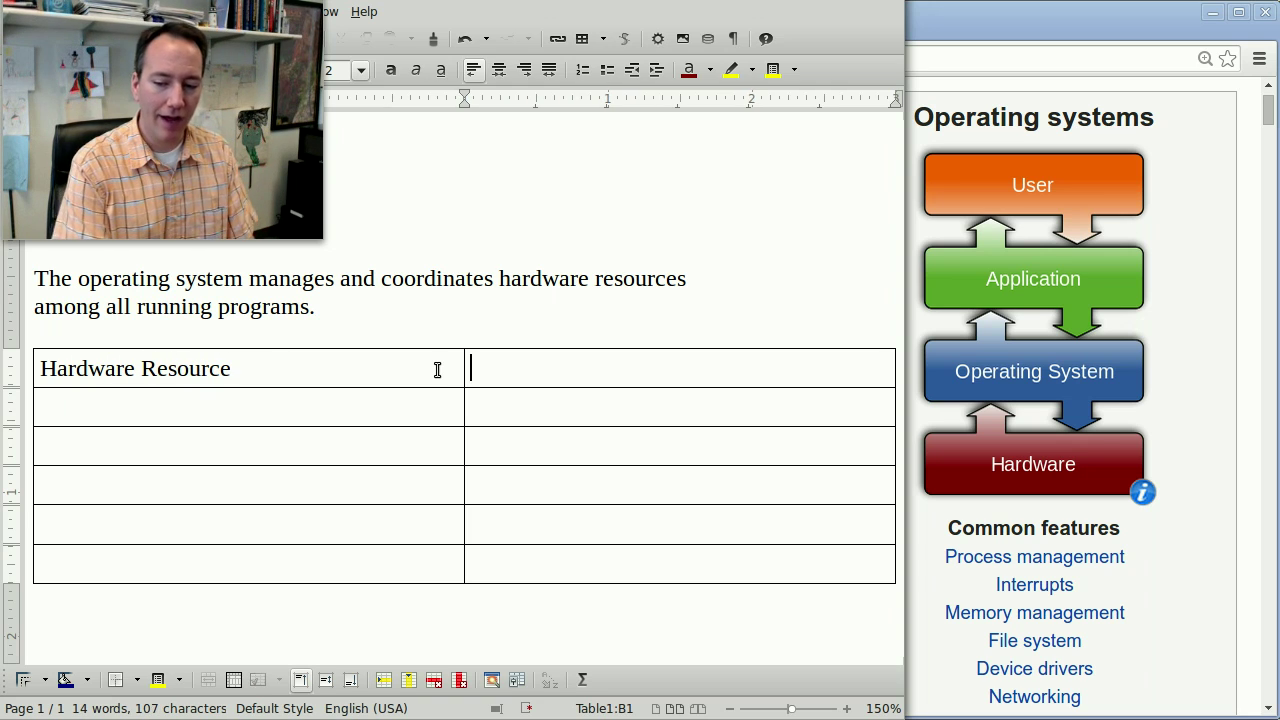
{"action": "type", "text": "Os"}
{"action": "key", "text": "BackSpace"}
{"action": "key", "text": "BackSpace"}
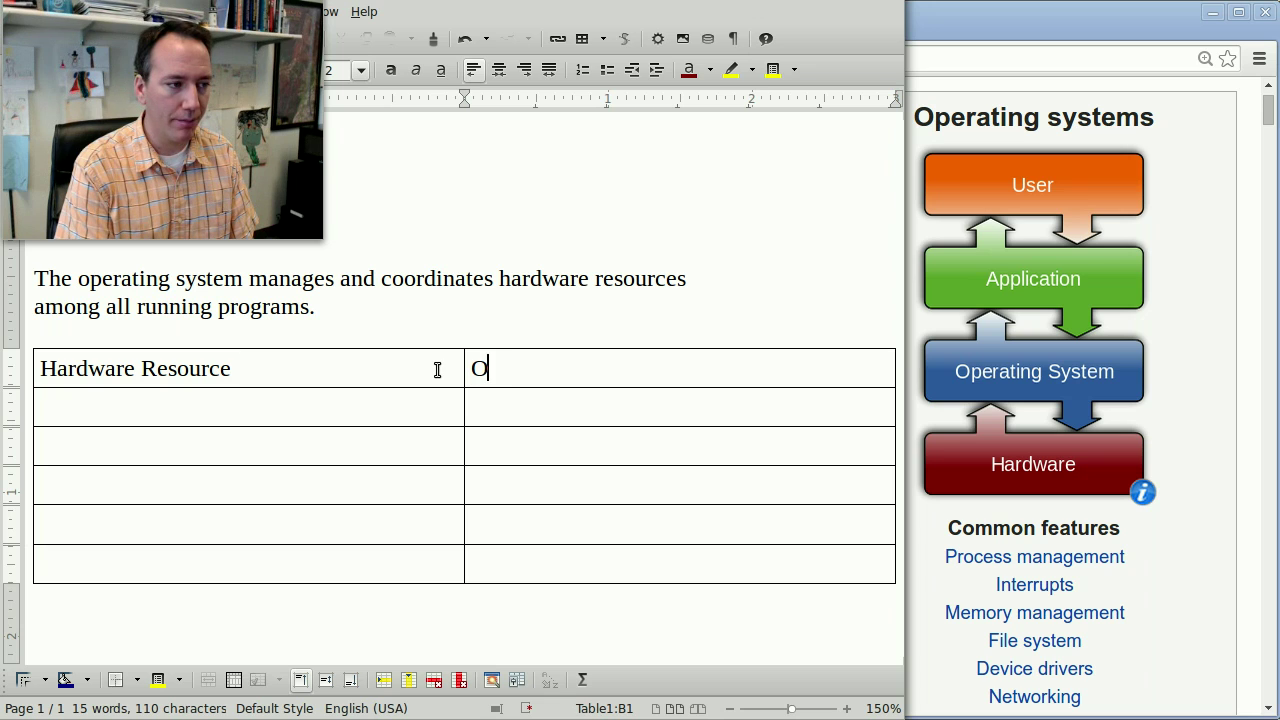
{"action": "type", "text": "S Compo"}
{"action": "key", "text": "Return"}
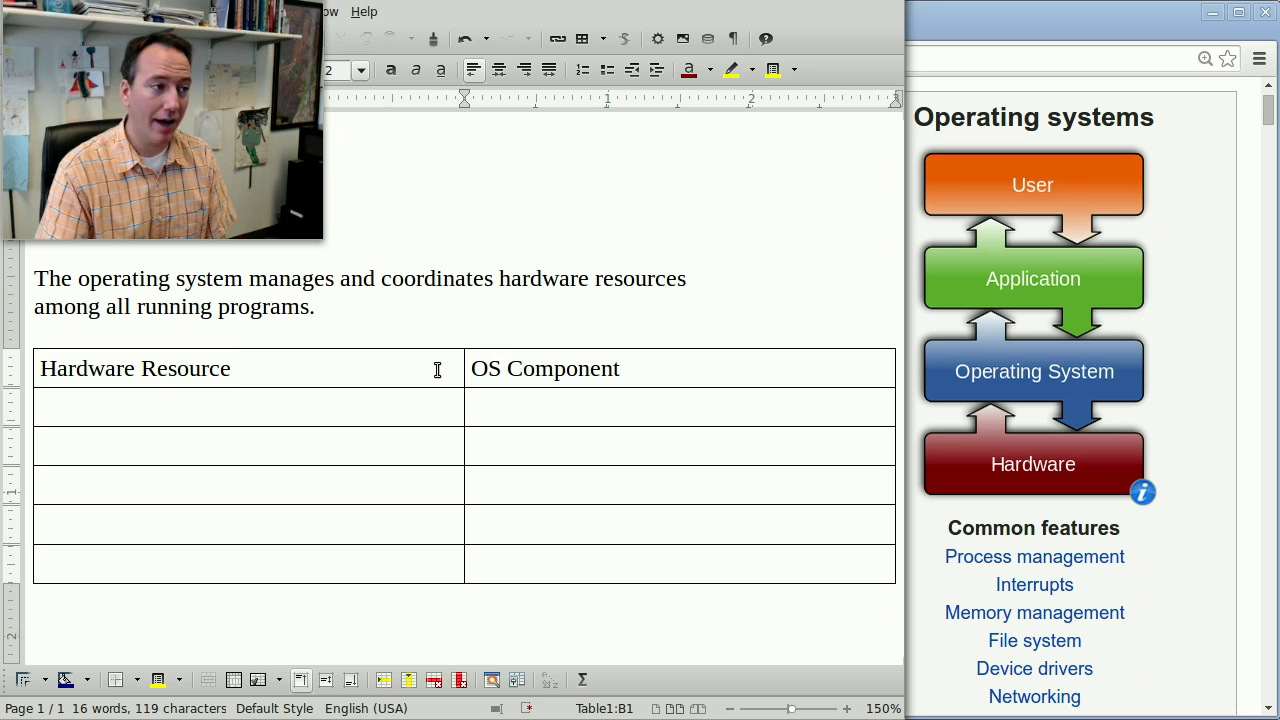
- Make both header cells bold and centred, with a pale white background fill
{"action": "left_click_drag", "start_coordinate": [437, 370], "coordinate": [492, 377]}
{"action": "key", "text": "ctrl+b"}
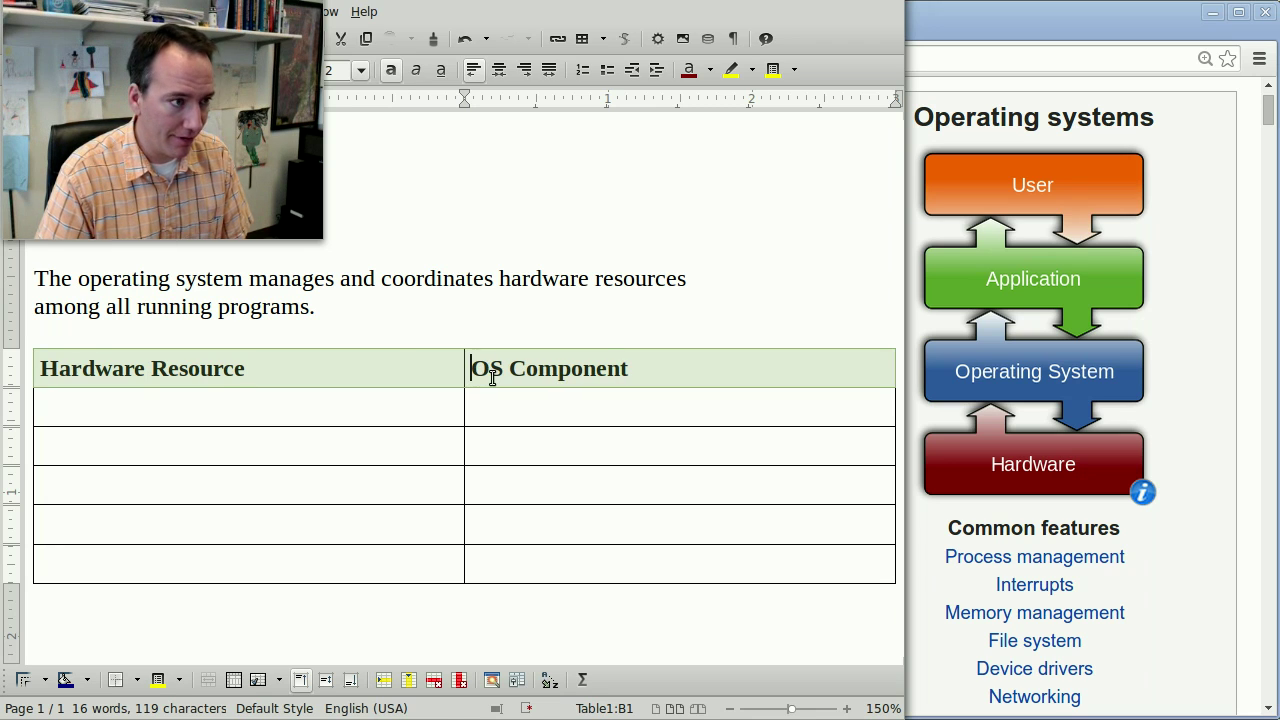
{"action": "left_click", "coordinate": [500, 77]}
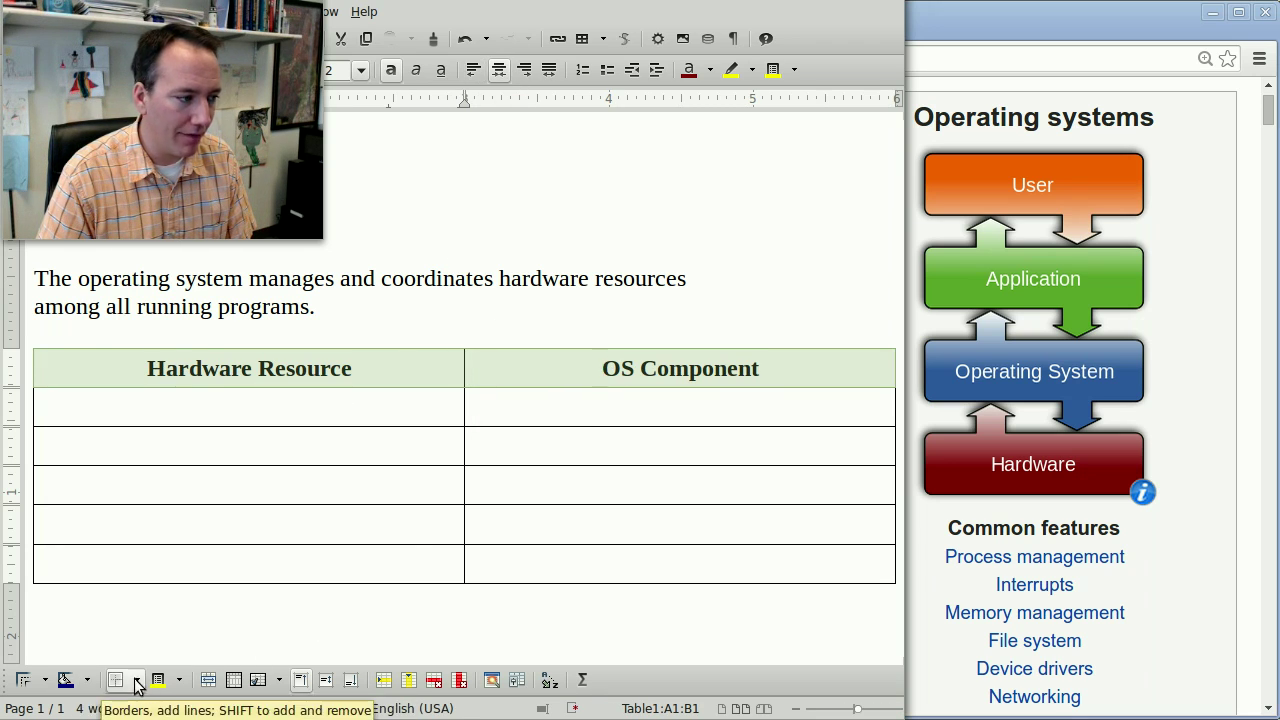
{"action": "left_click", "coordinate": [181, 680]}
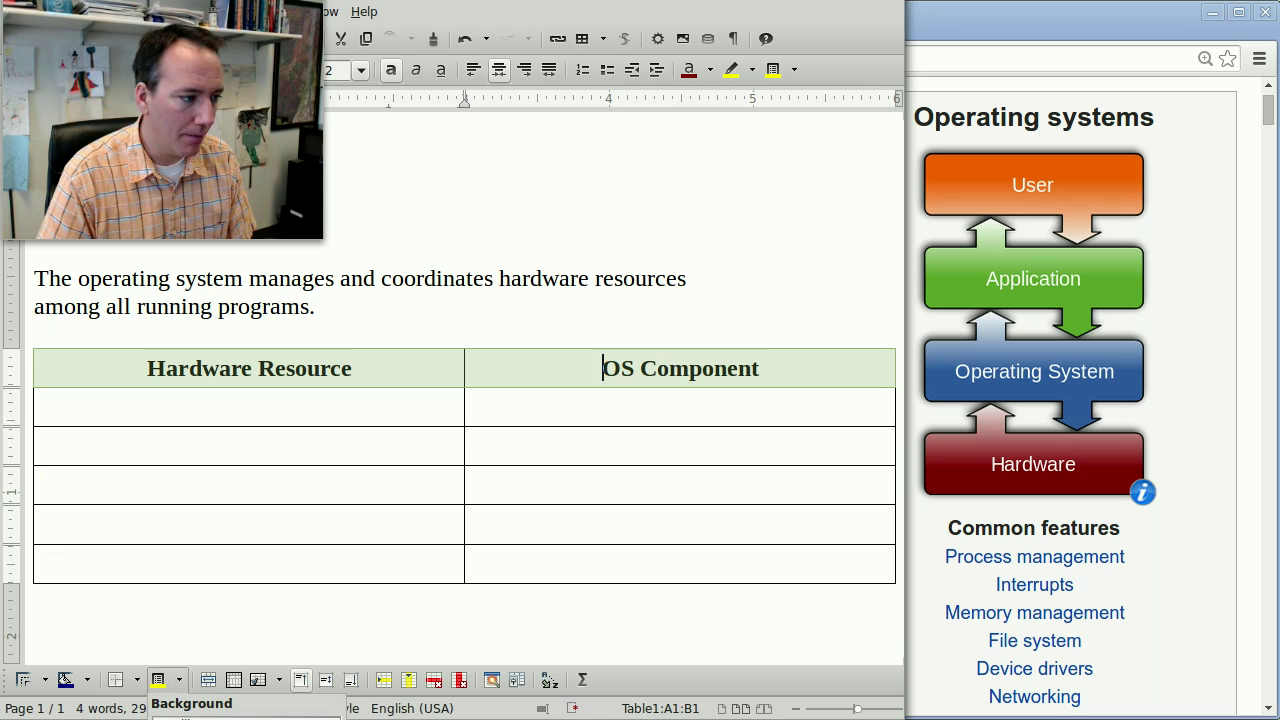
{"action": "left_click", "coordinate": [191, 716]}
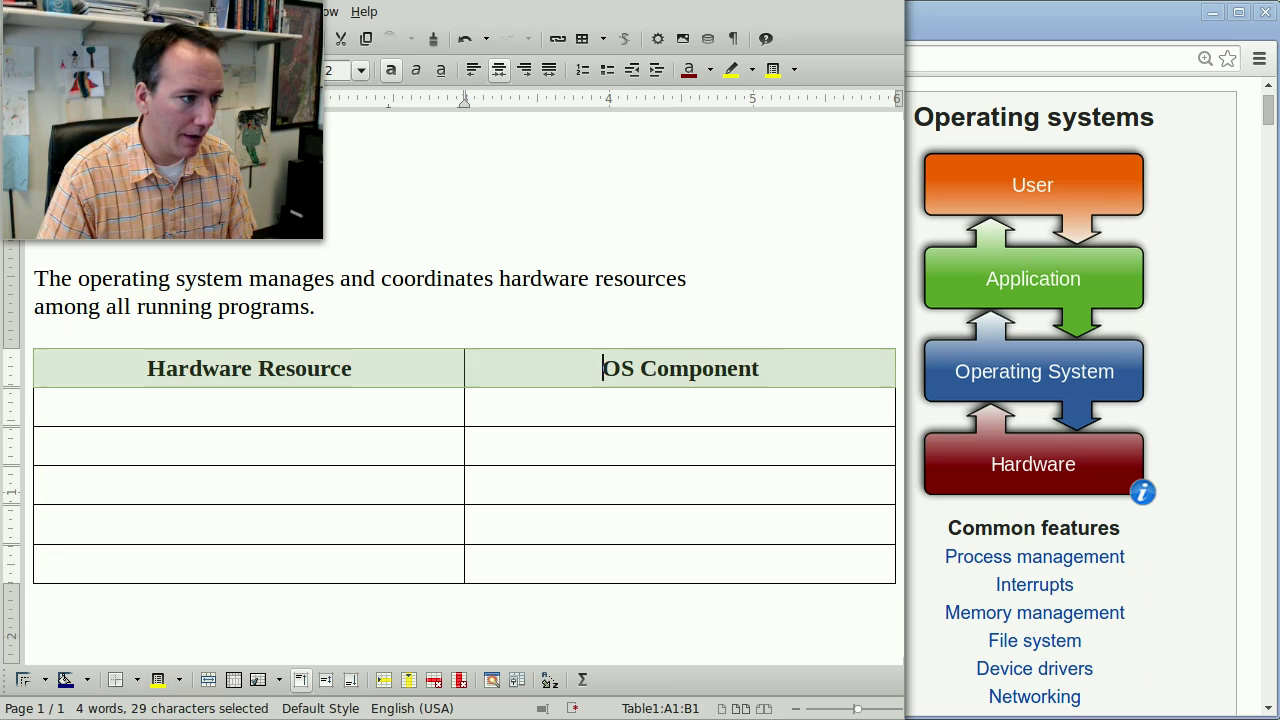
{"action": "left_click", "coordinate": [461, 420]}
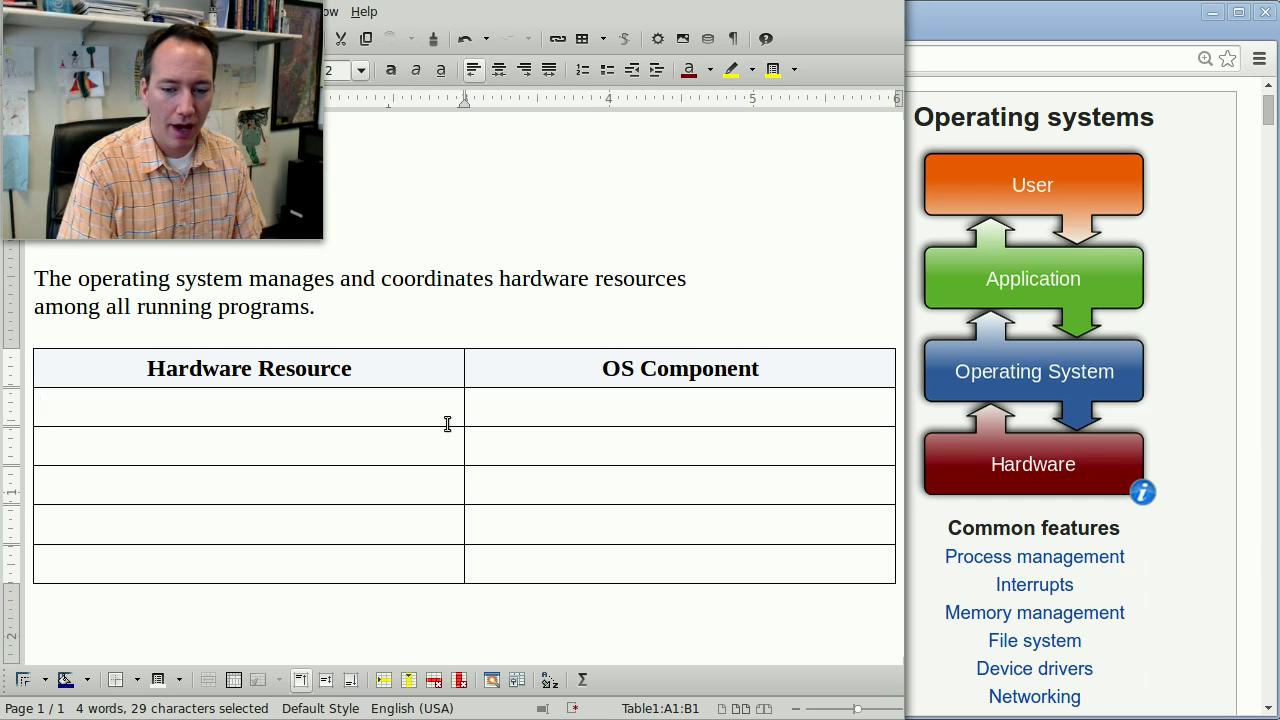
- List CPU, RAM, disk (mass storage), display and other (keyboard, mouse, printers, etc) down column A
{"action": "type", "text": "CPU"}
{"action": "key", "text": "Down"}
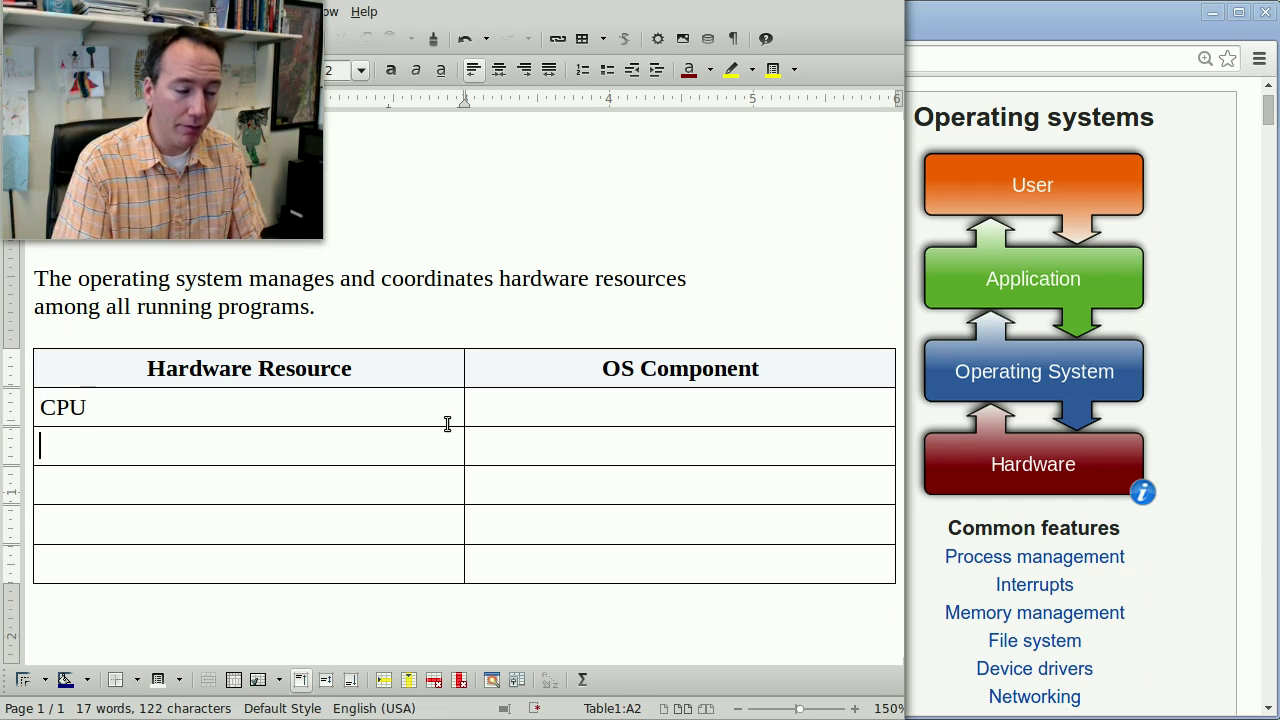
{"action": "type", "text": "RAM"}
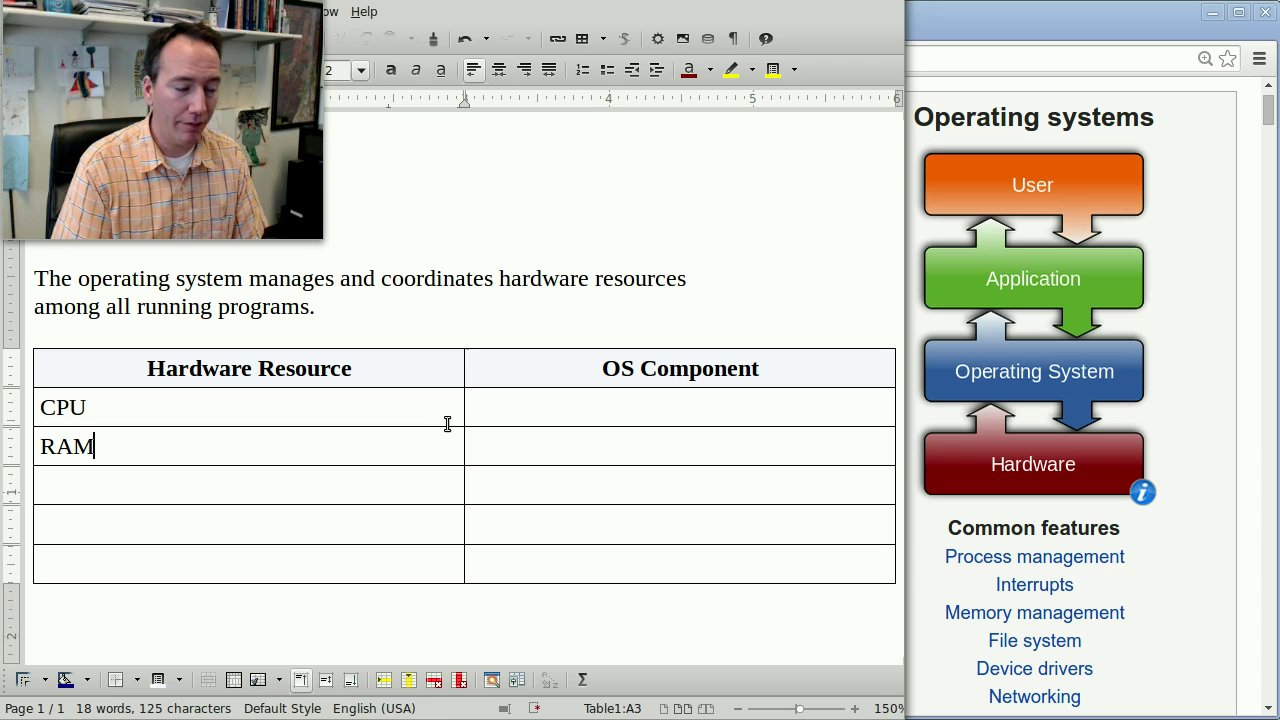
{"action": "key", "text": "Down"}
{"action": "type", "text": "disk "}
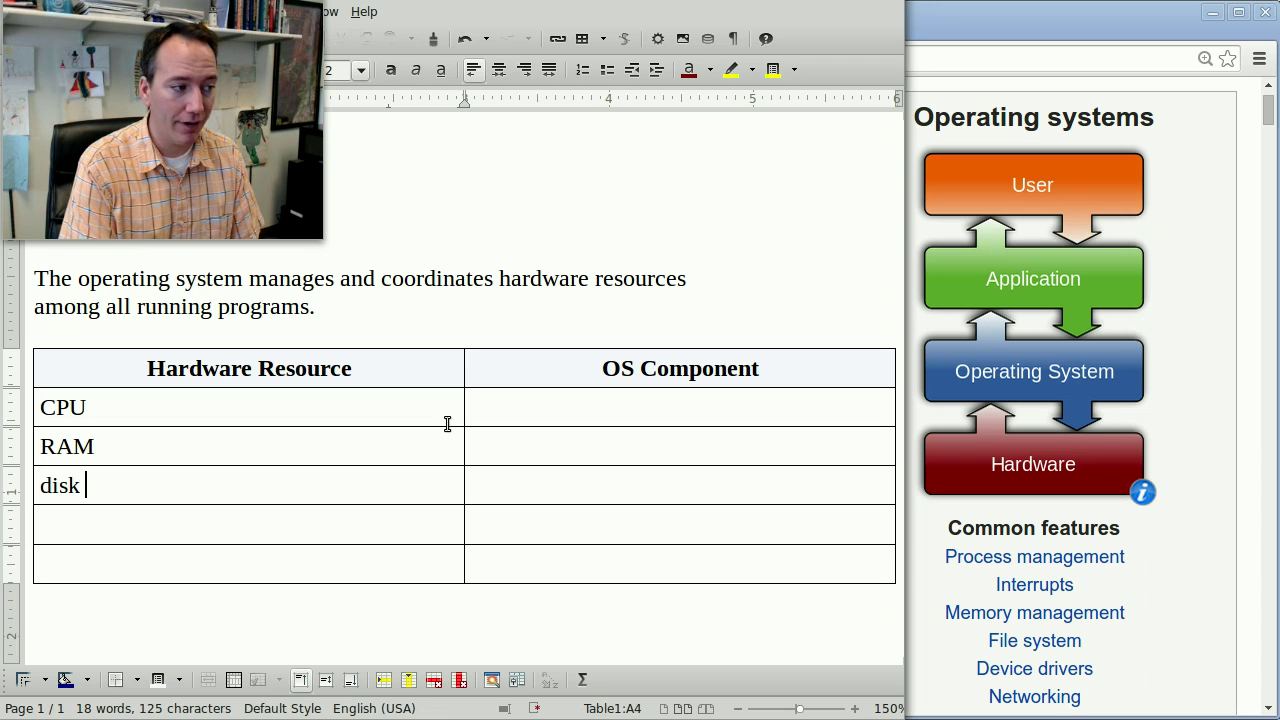
{"action": "type", "text": "(mass"}
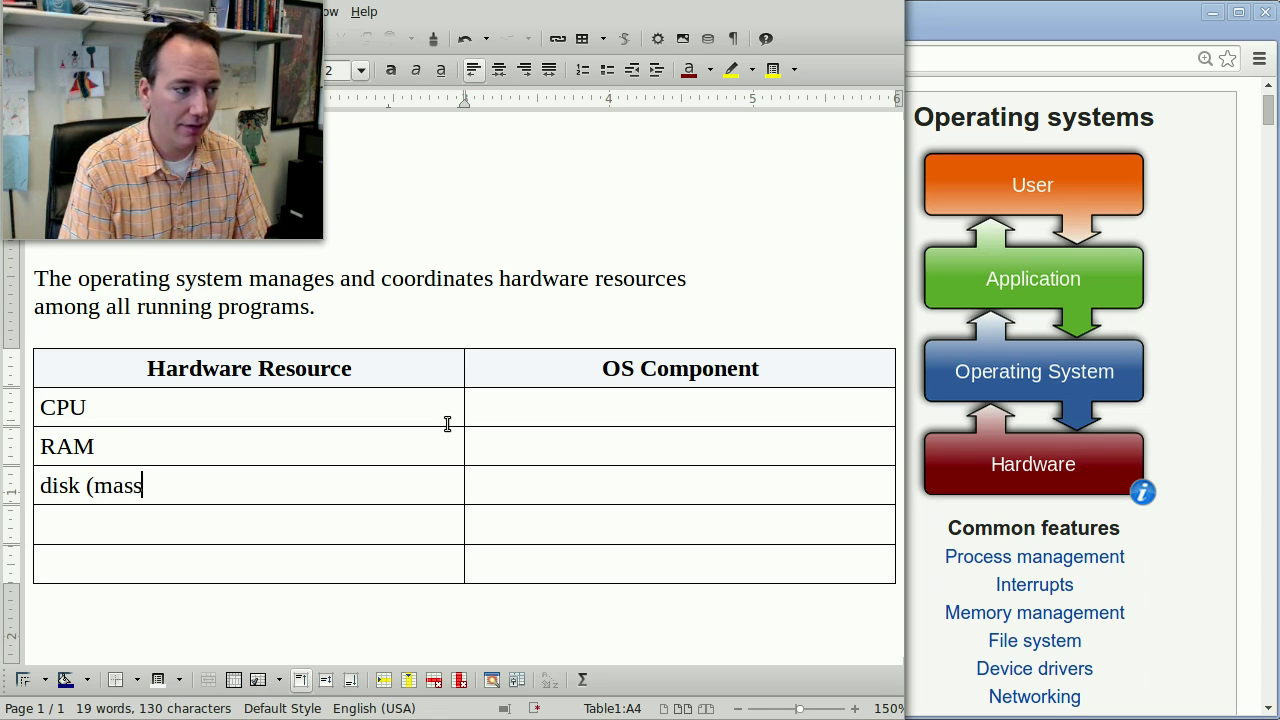
{"action": "type", "text": " storage)"}
{"action": "key", "text": "Down"}
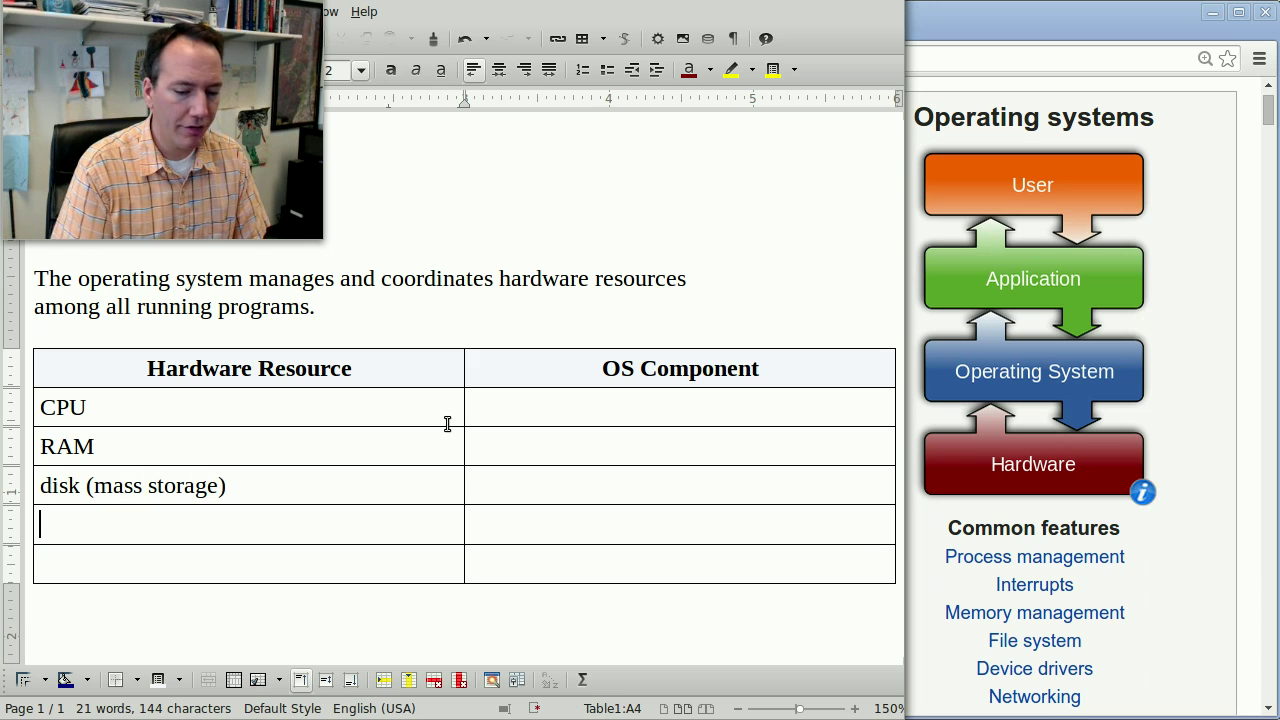
{"action": "type", "text": "display"}
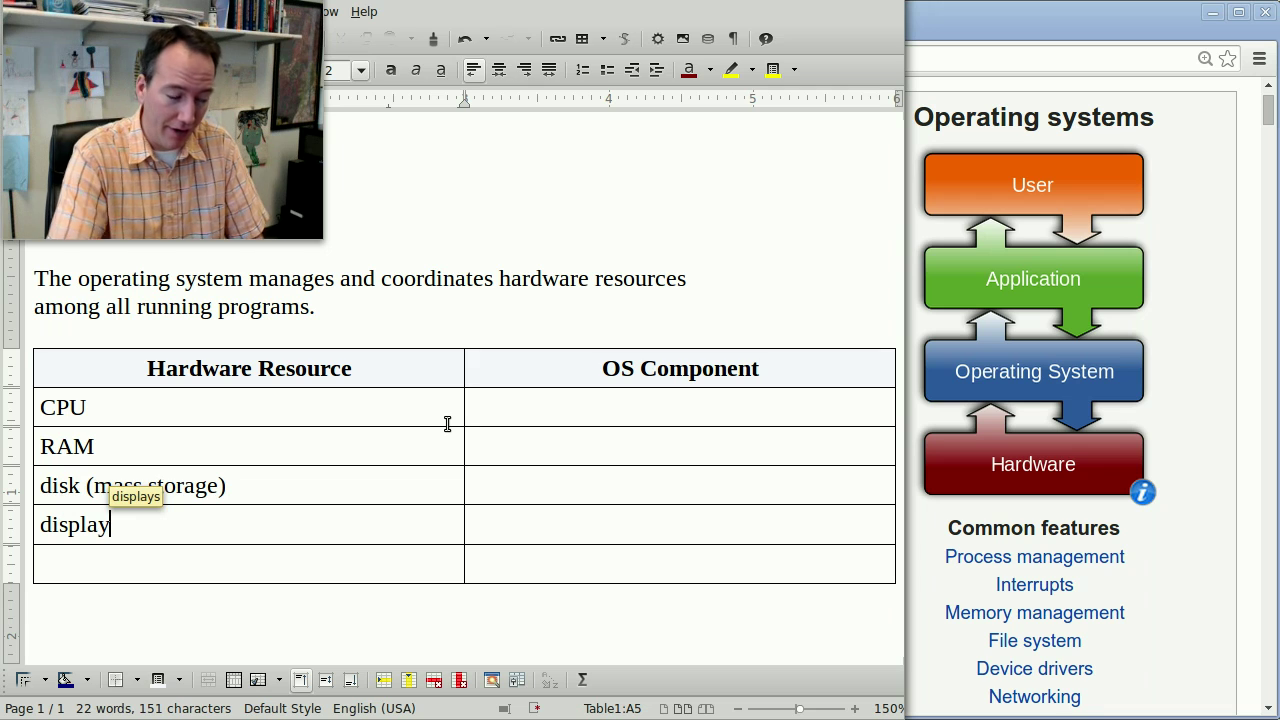
{"action": "key", "text": "Down"}
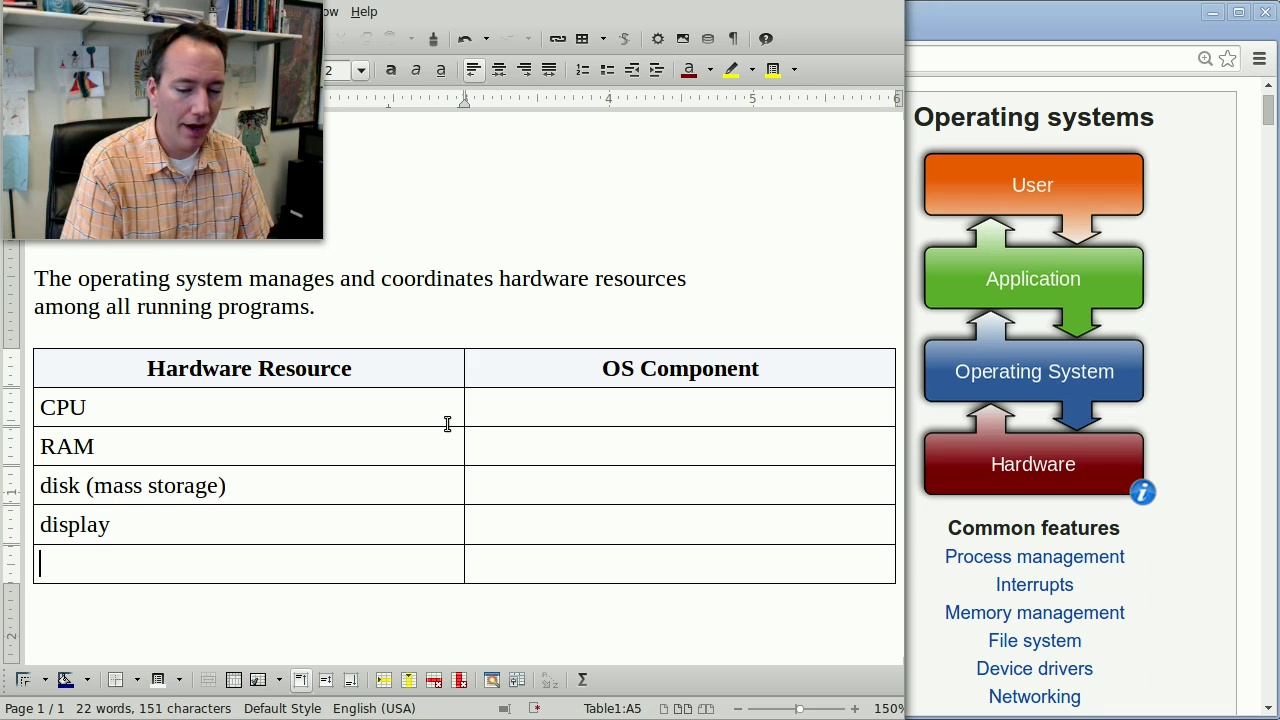
{"action": "type", "text": "other (key"}
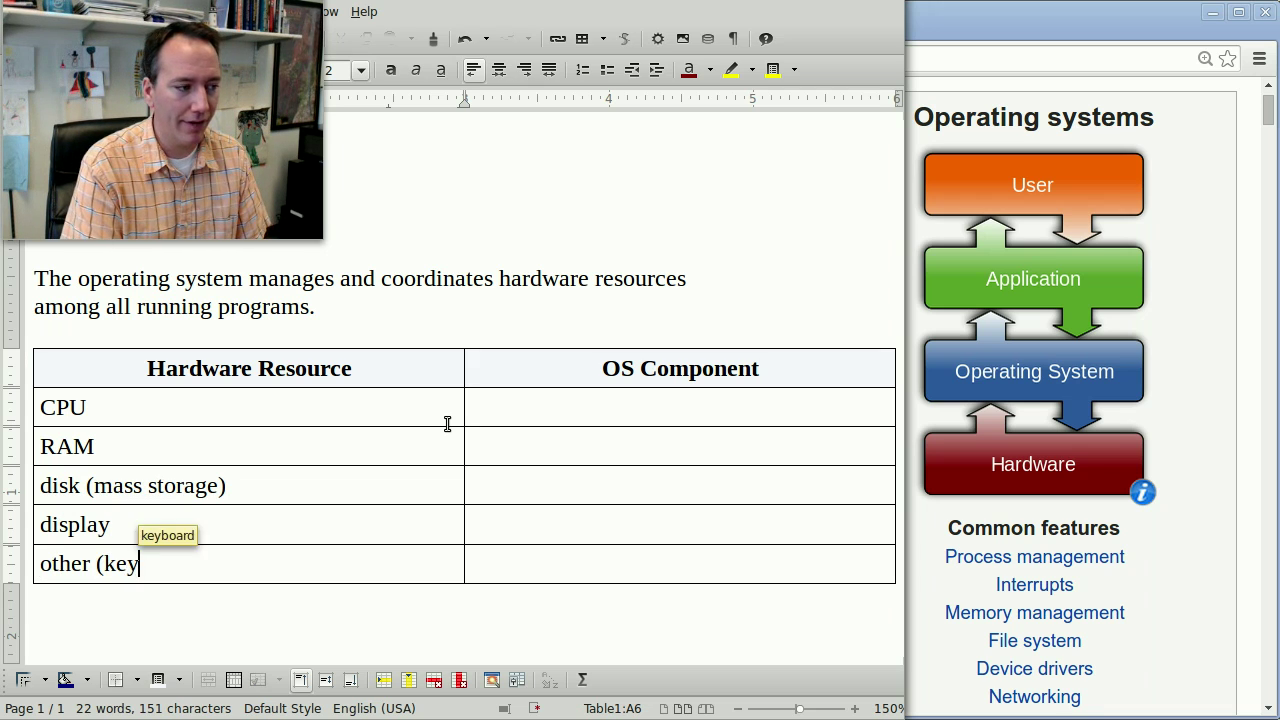
{"action": "type", "text": "board, mouse, printers, etc)"}
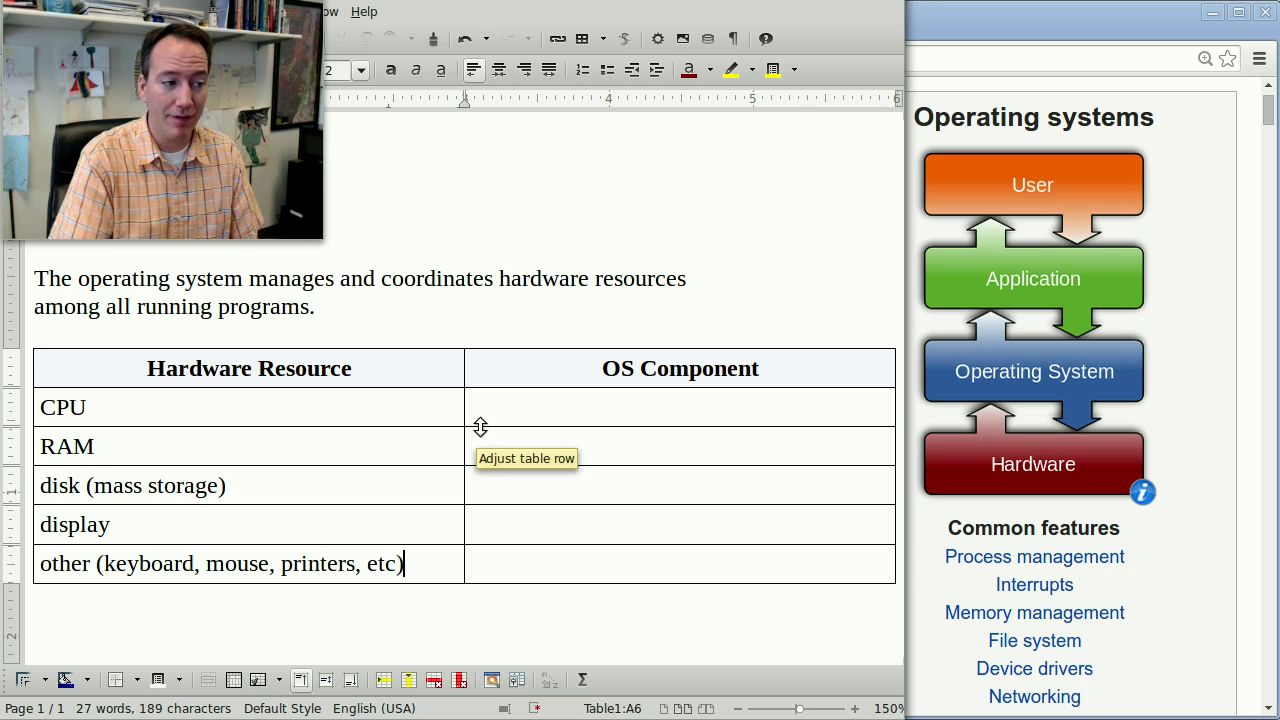
{"action": "left_click", "coordinate": [678, 407]}
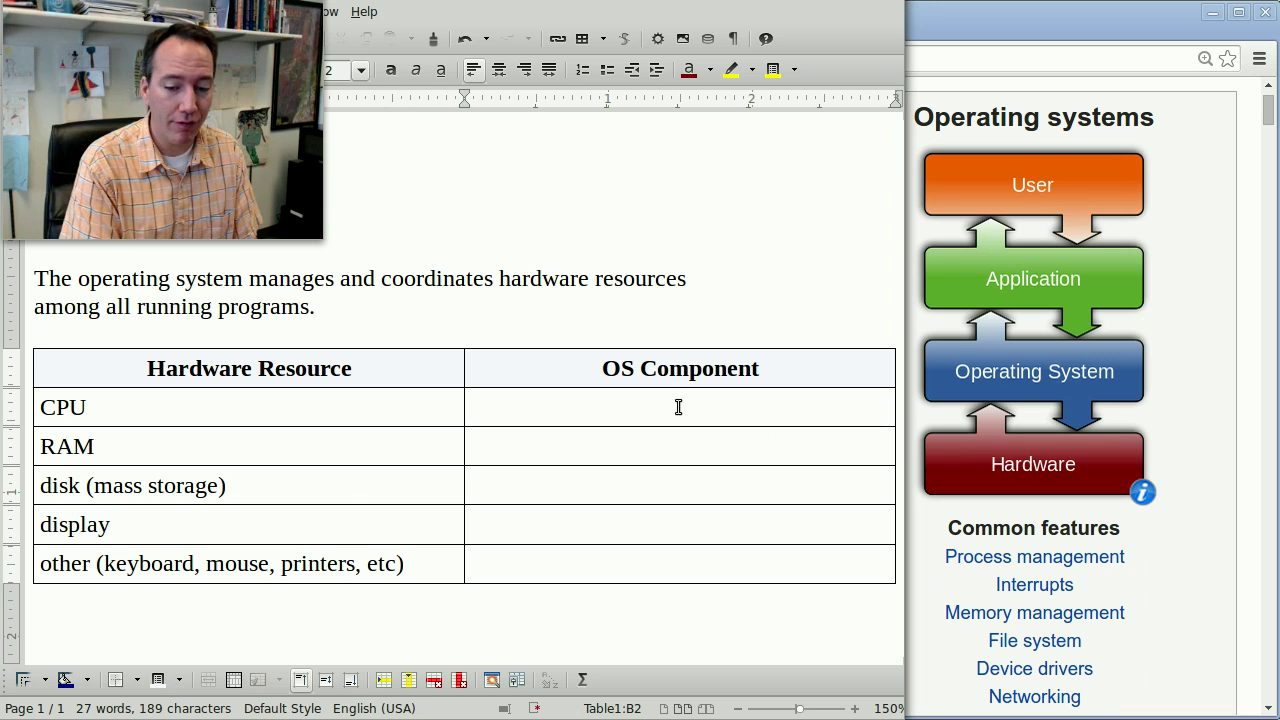
- Enter 'scheduler / dispatcher', 'memory manager' and 'file manager' beside CPU, RAM and disk
{"action": "type", "text": "schedule"}
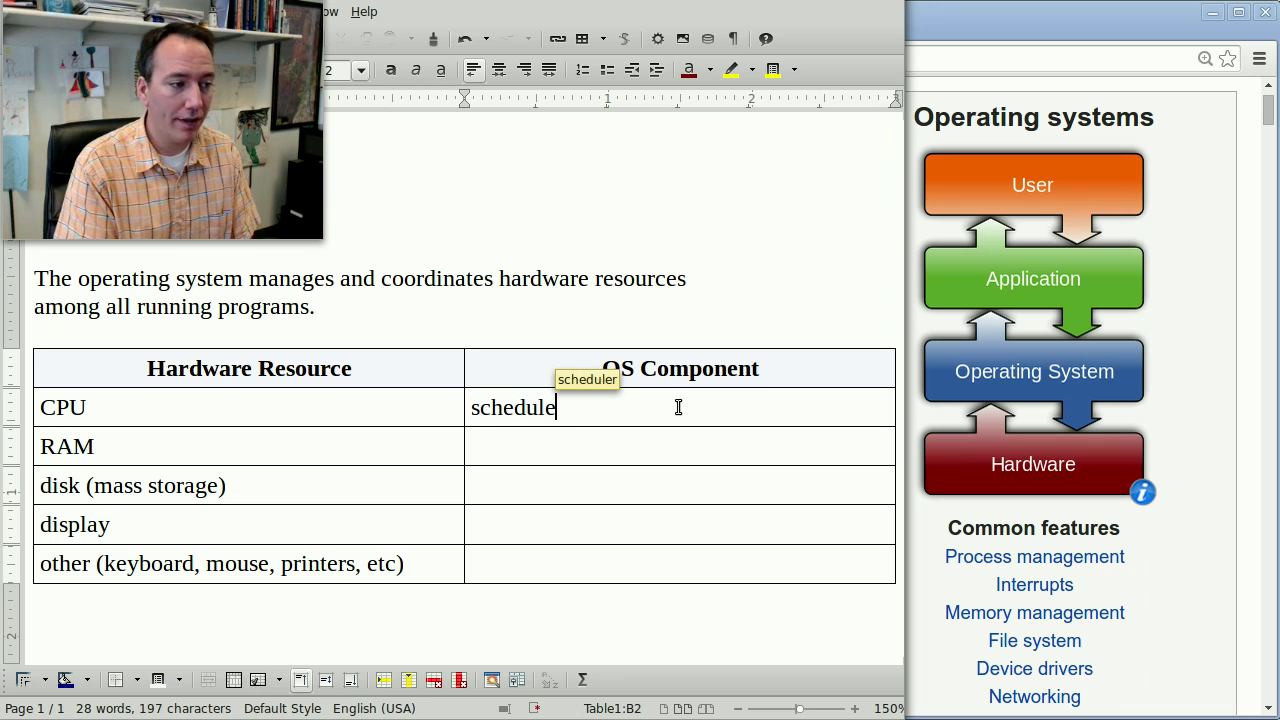
{"action": "type", "text": "r"}
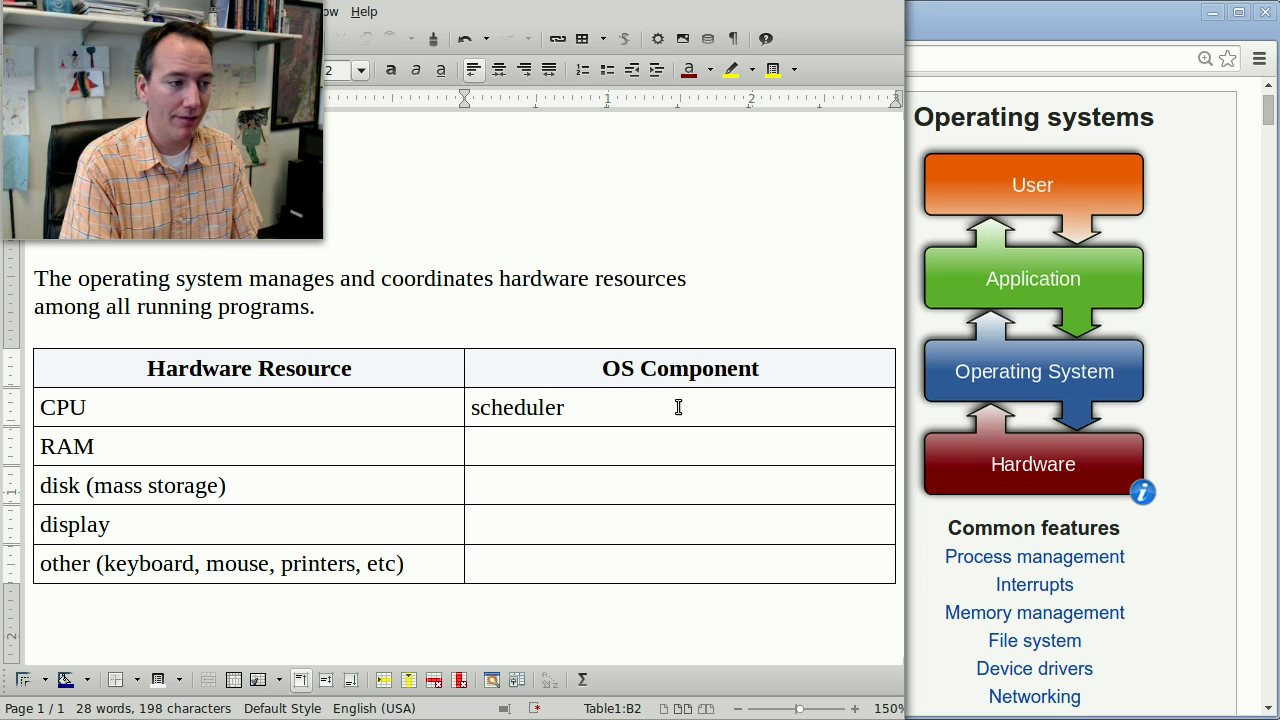
{"action": "type", "text": "/ disp"}
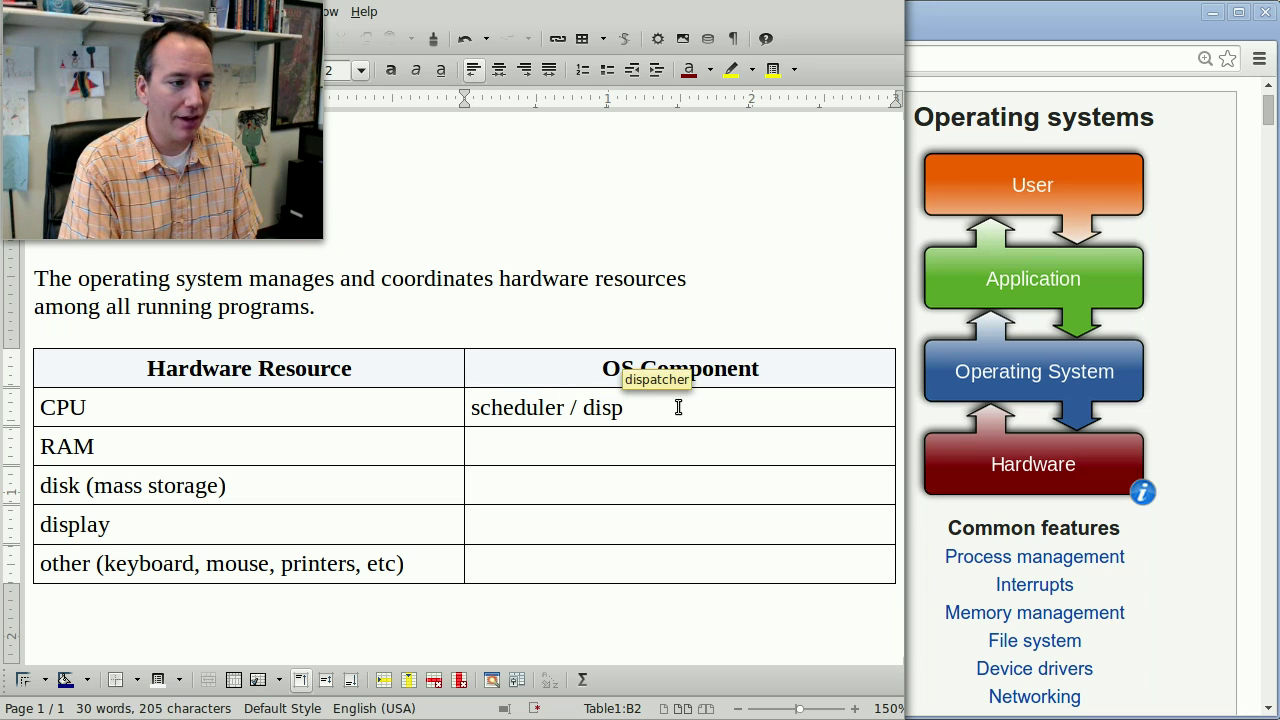
{"action": "key", "text": "Return"}
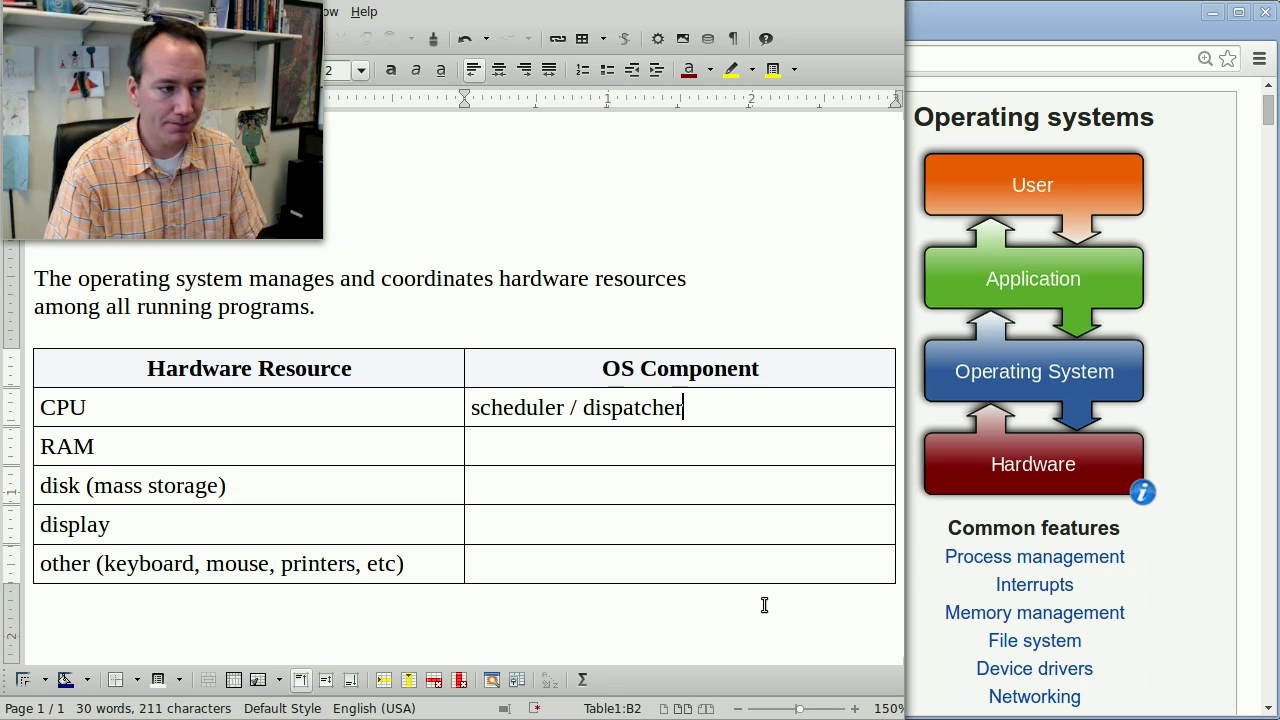
{"action": "type", "text": "memory manager"}
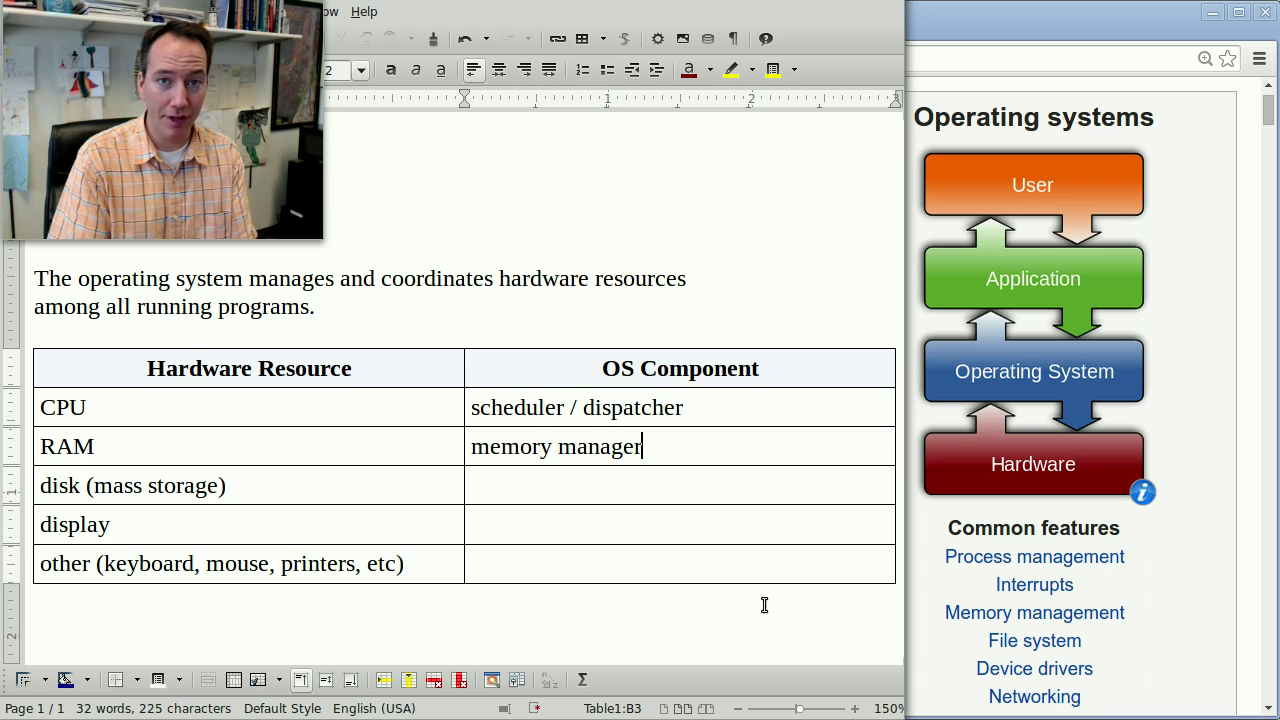
{"action": "key", "text": "Down"}
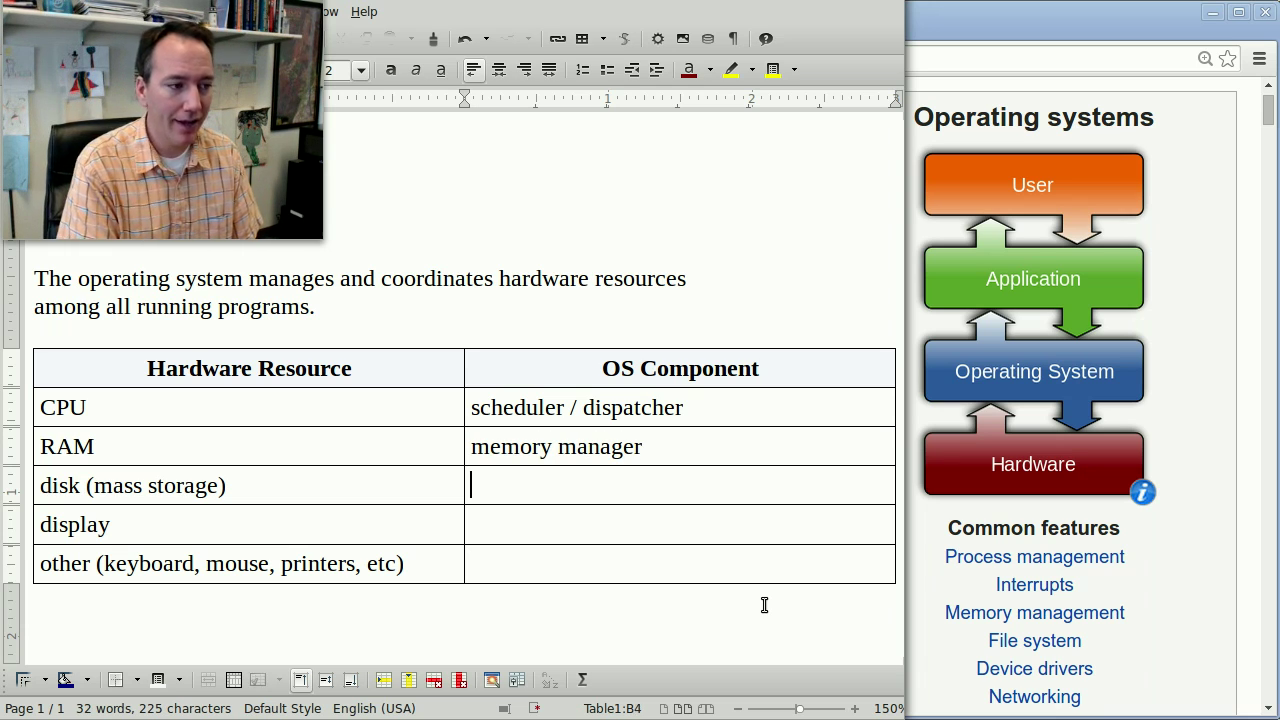
{"action": "type", "text": "file manager"}
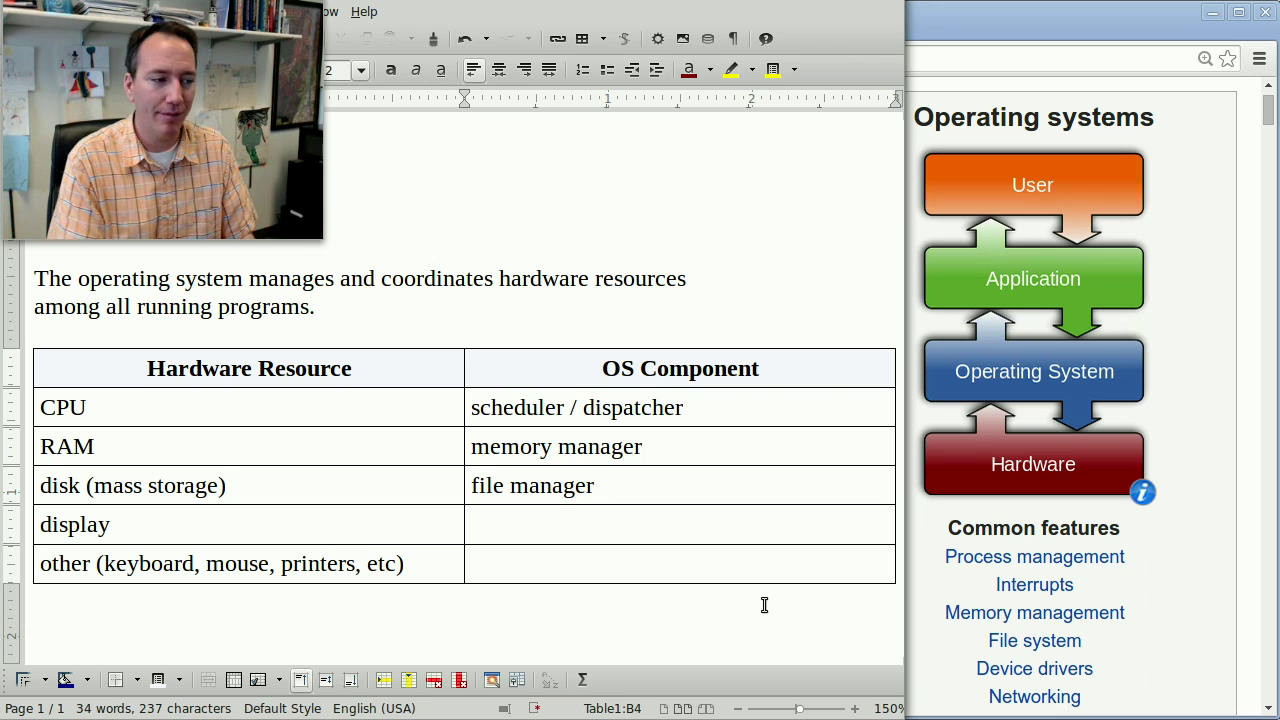
- Enter 'window manager' beside display and 'device drivers' beside the other devices row
{"action": "key", "text": "Down"}
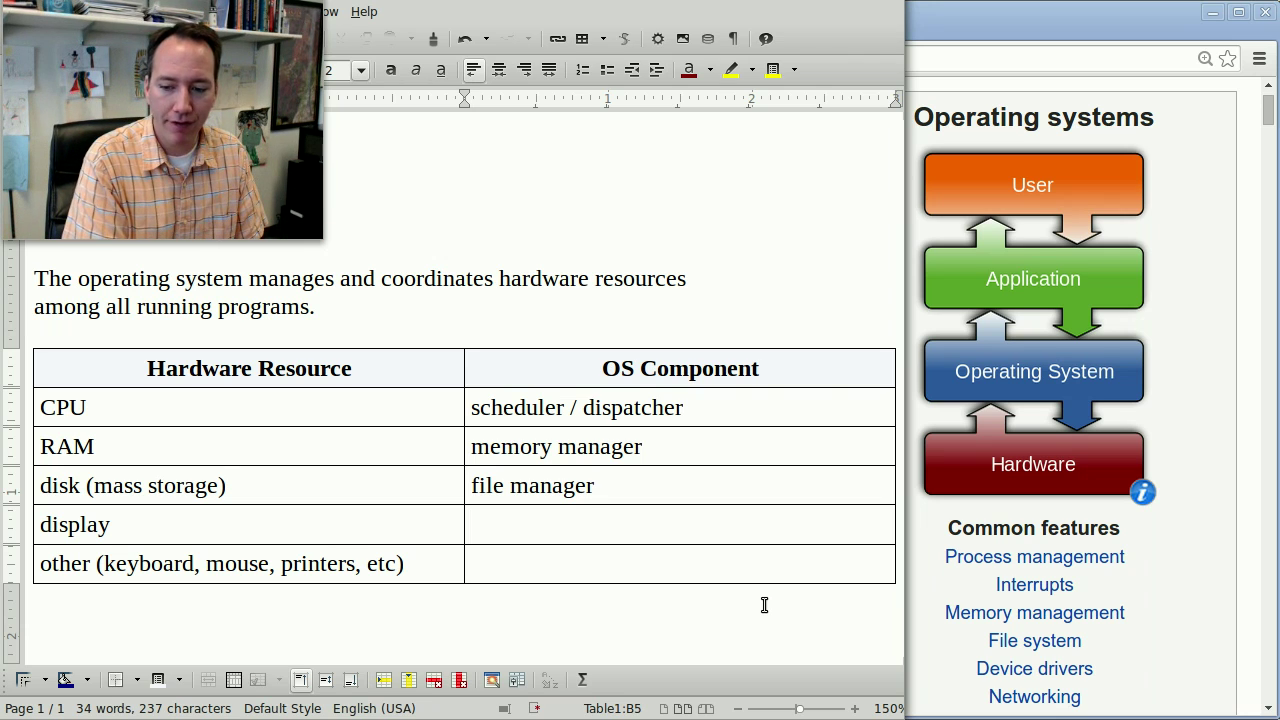
{"action": "type", "text": "window manager"}
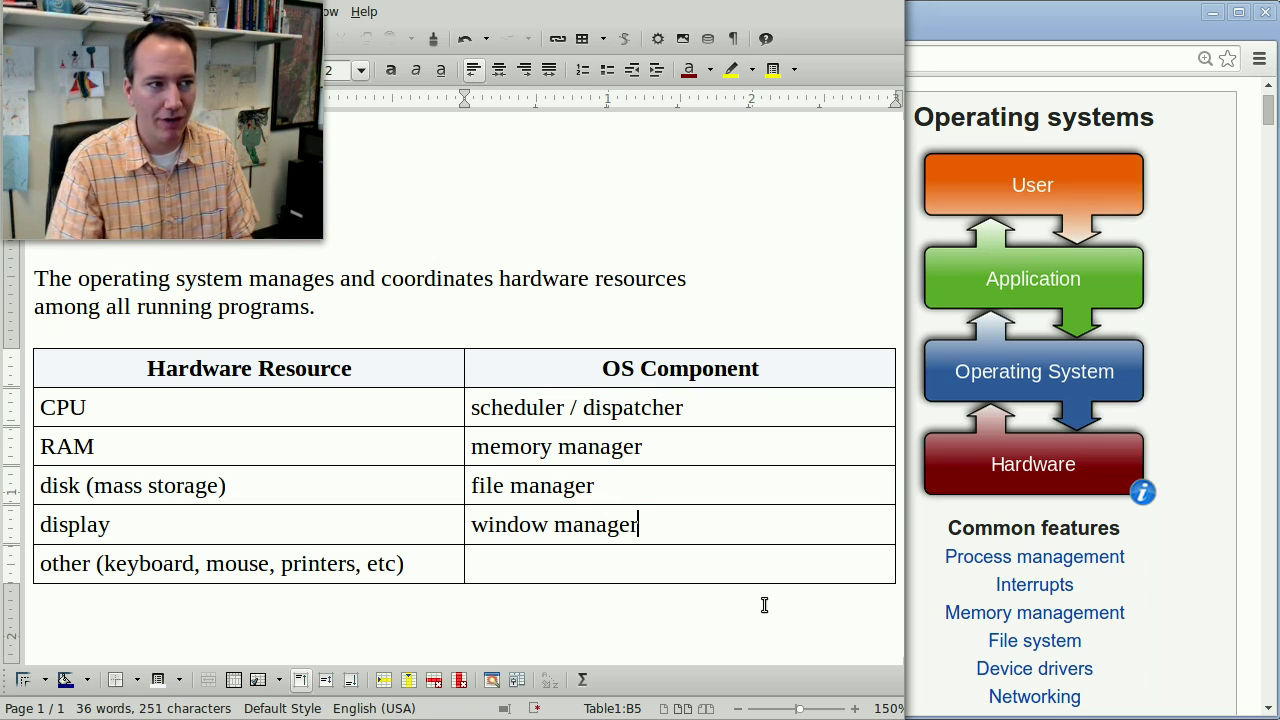
{"action": "mouse_move", "coordinate": [532, 3]}
{"action": "left_mouse_down"}
{"action": "mouse_move", "coordinate": [755, 3]}
{"action": "mouse_move", "coordinate": [533, 3]}
{"action": "left_mouse_up"}
{"action": "left_click", "coordinate": [579, 569]}
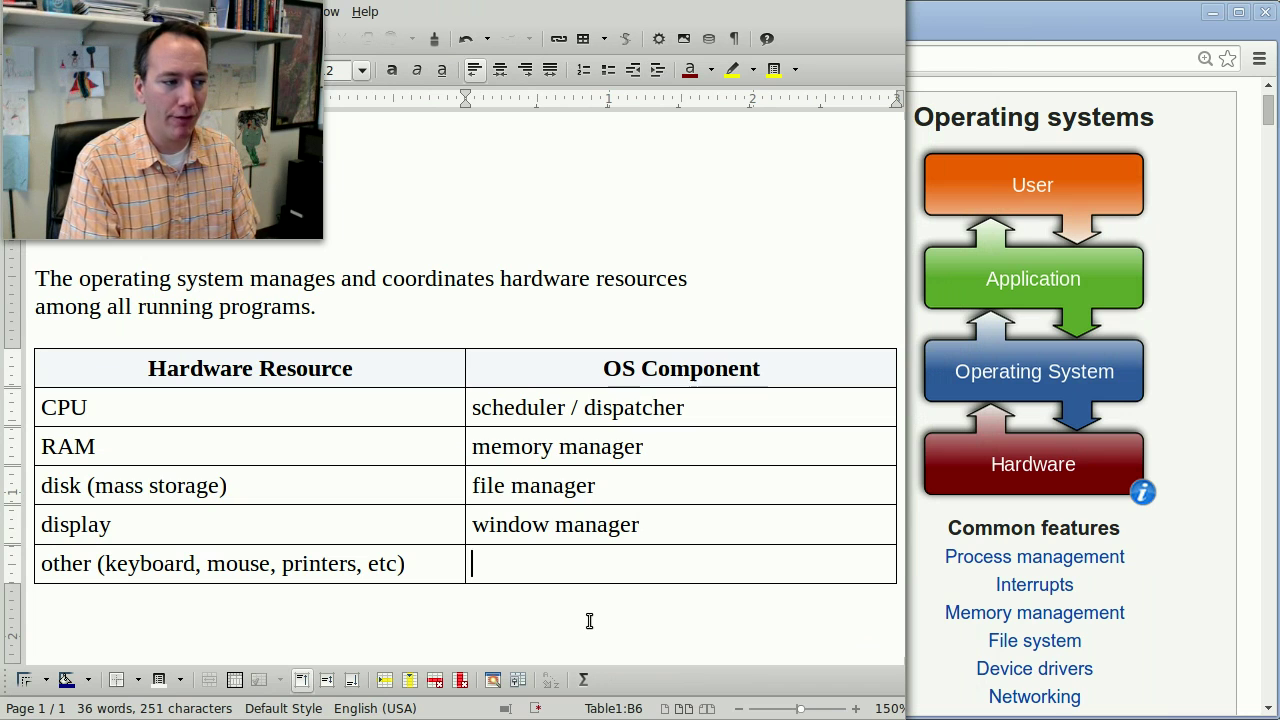
{"action": "type", "text": "device"}
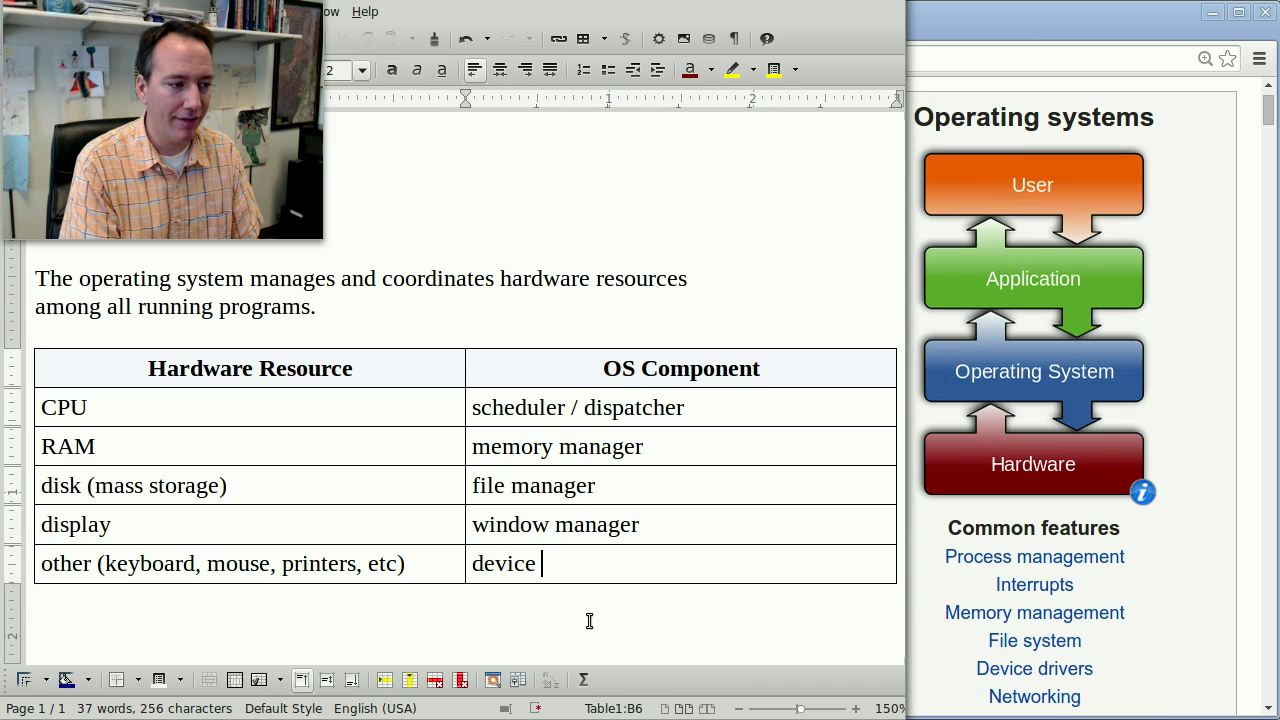
{"action": "type", "text": "drivers"}
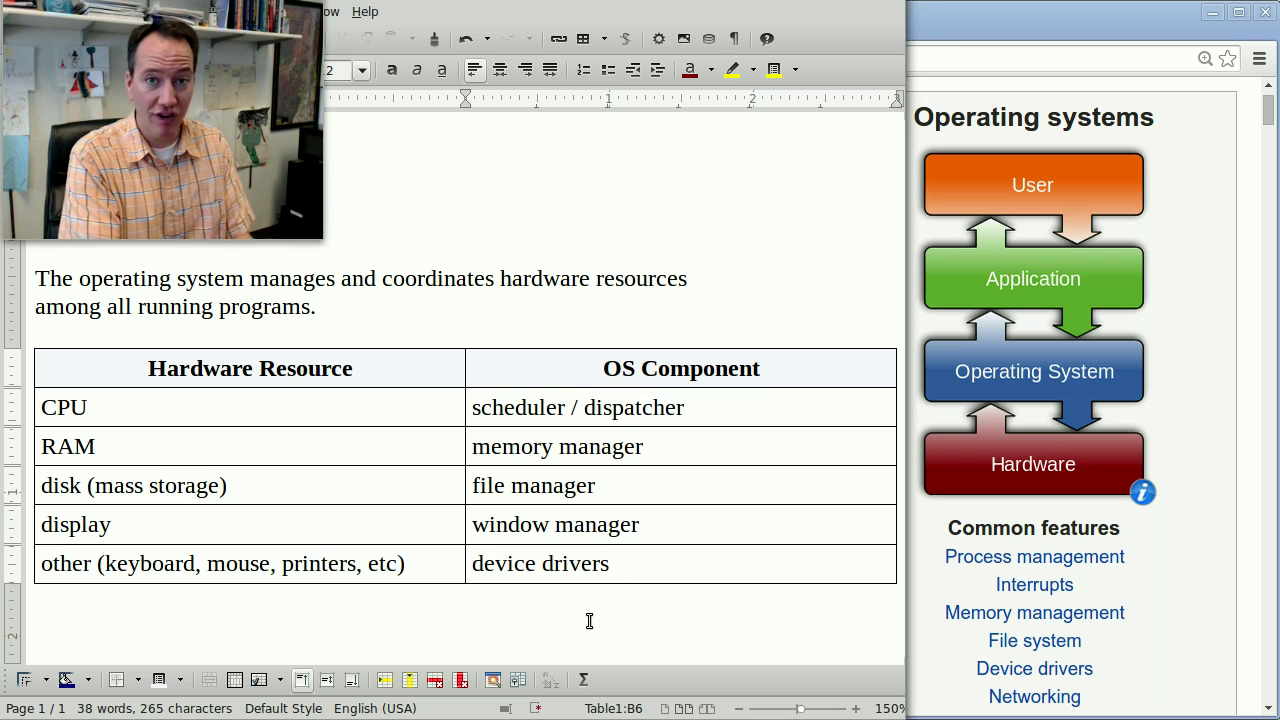
{"action": "left_click_drag", "start_coordinate": [138, 563], "coordinate": [346, 563]}
{"action": "left_click", "coordinate": [408, 563]}
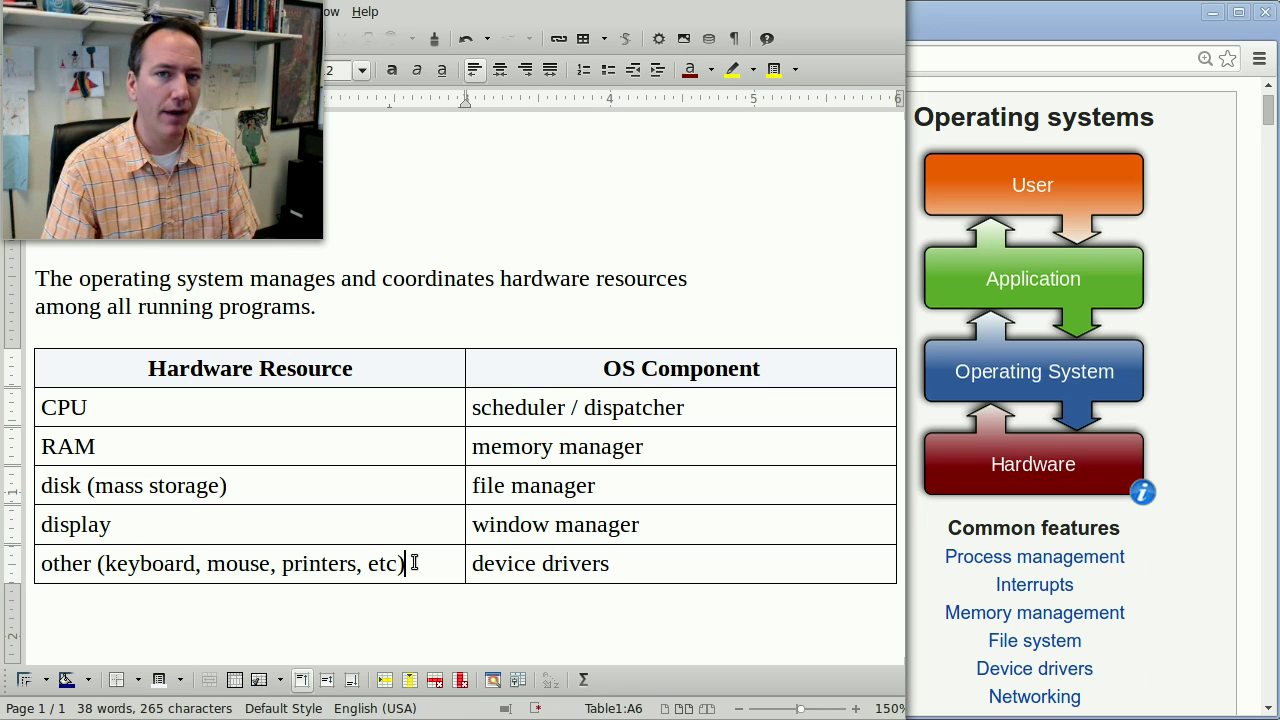
- Leave the finished table and raise the Chrome window showing the Operating system Wikipedia article
{"action": "left_click", "coordinate": [653, 564]}
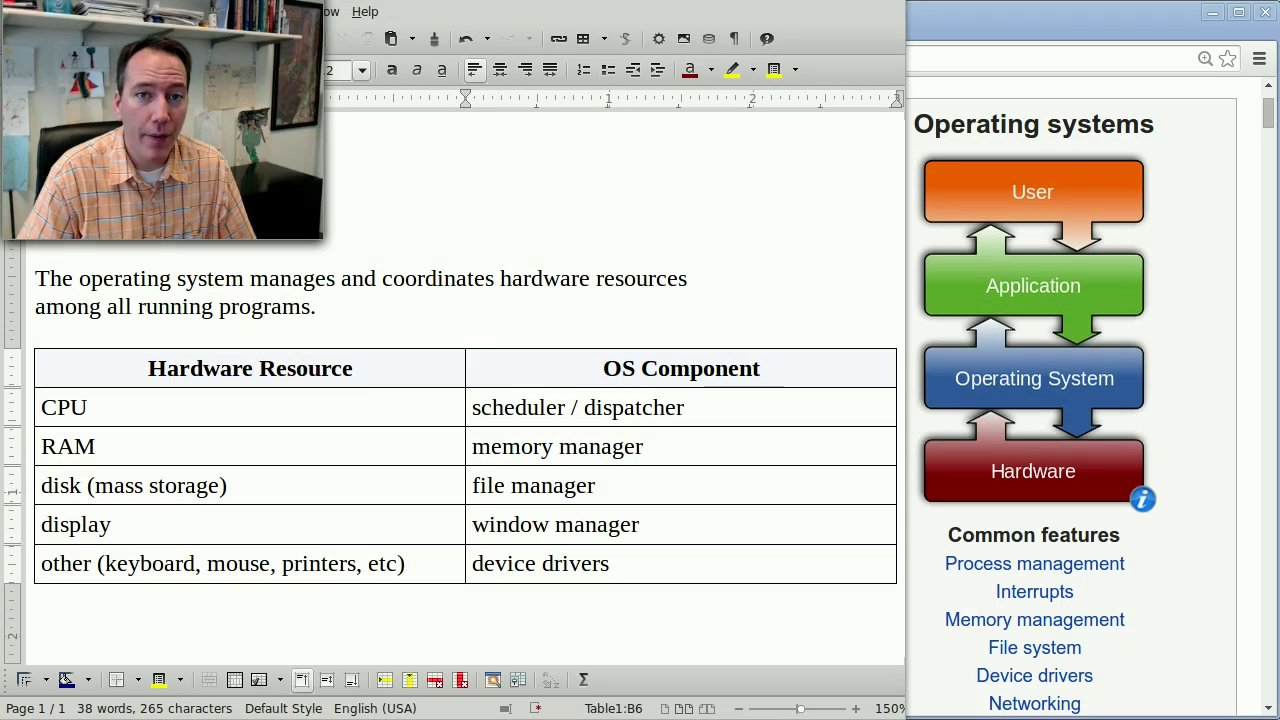
{"action": "double_click", "coordinate": [534, 408]}
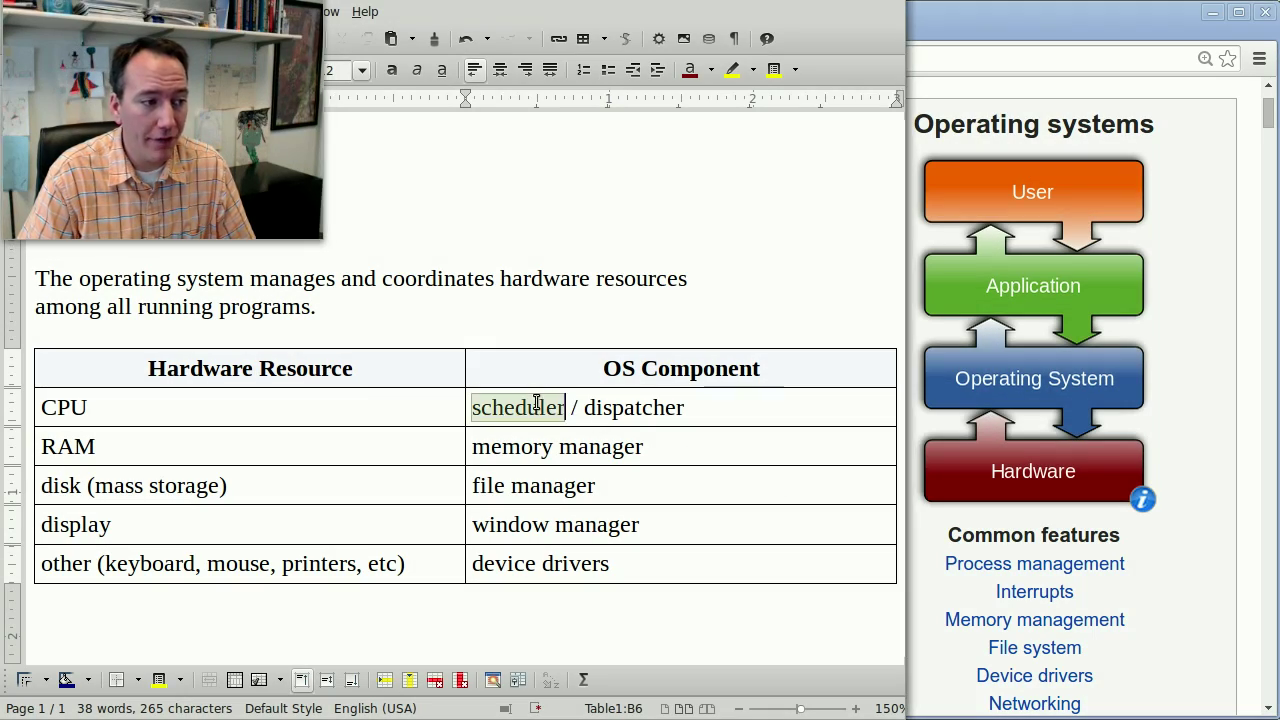
{"action": "left_click", "coordinate": [737, 411]}
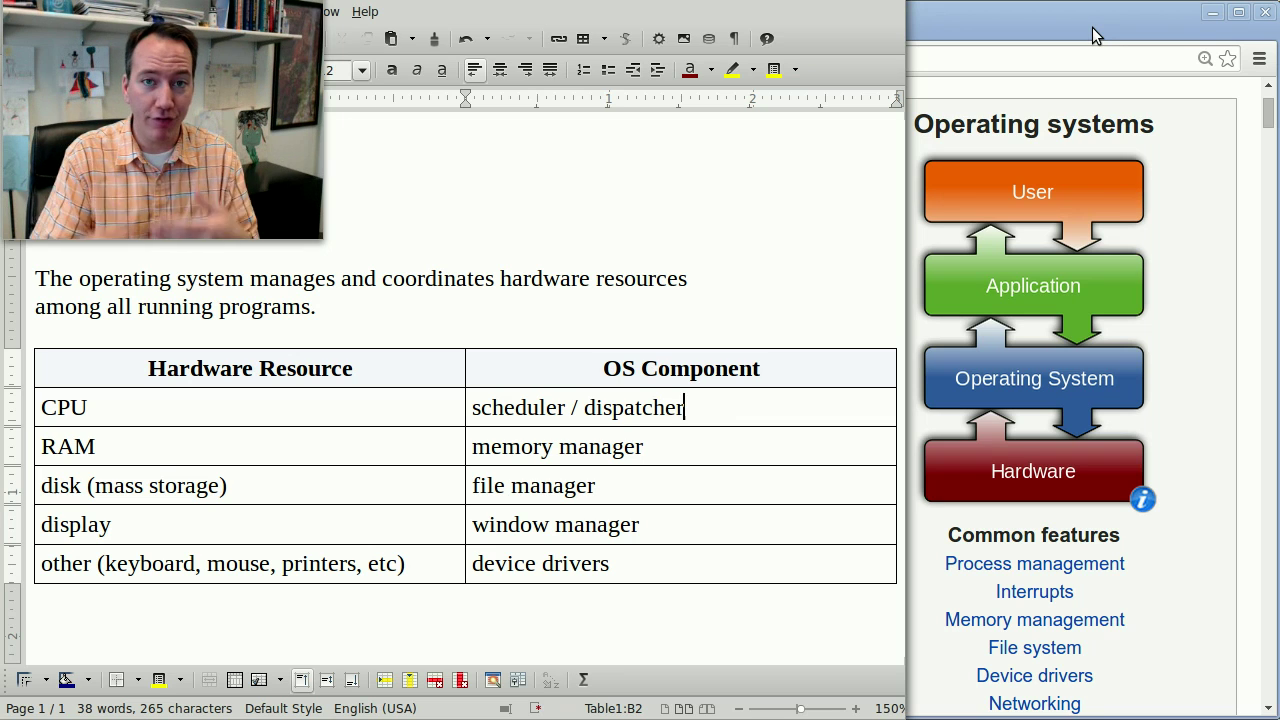
{"action": "left_click", "coordinate": [1093, 35]}
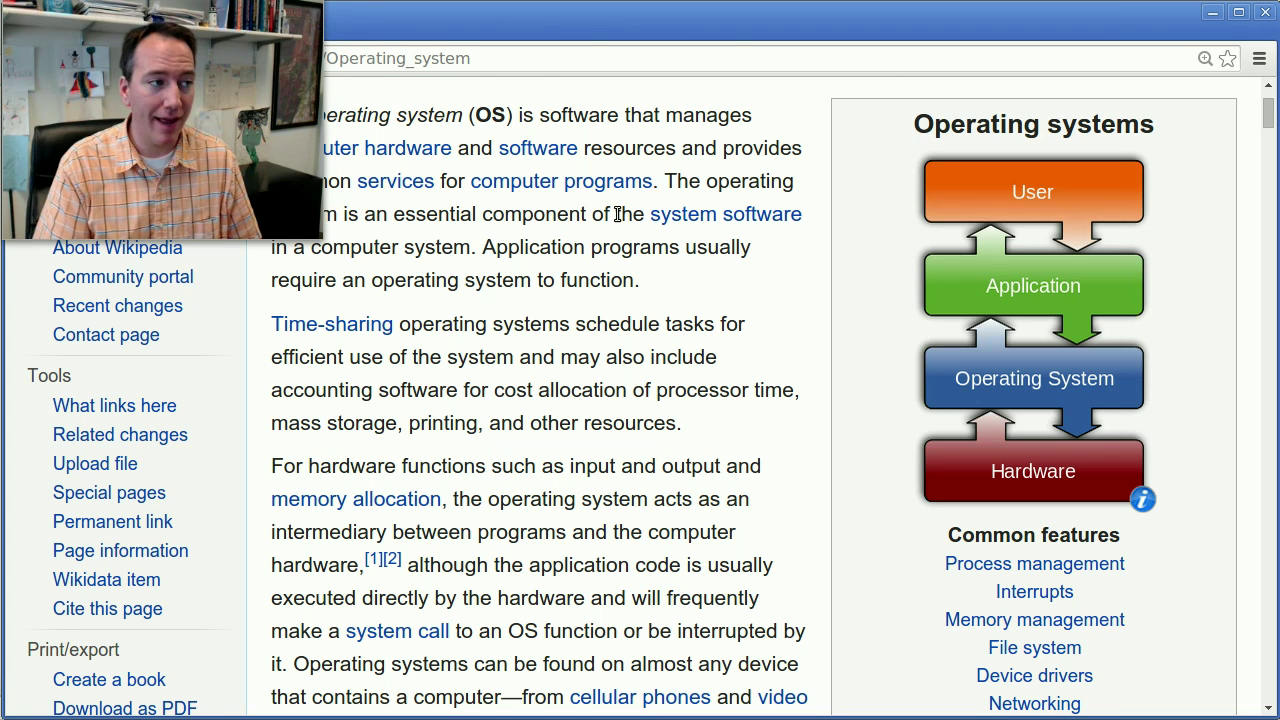
- Open new tabs for the James Madison University login page and google.com search results, correcting 'google.cvom'
{"action": "key", "text": "ctrl+t"}
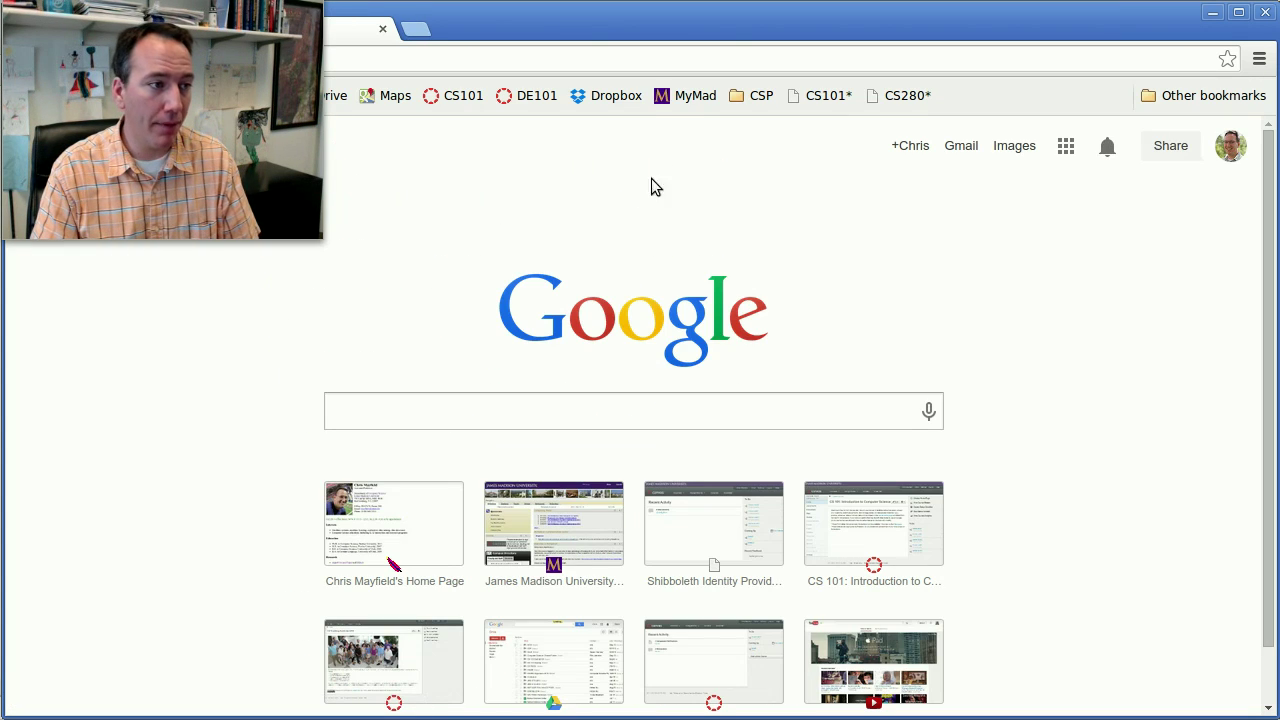
{"action": "left_click", "coordinate": [676, 107]}
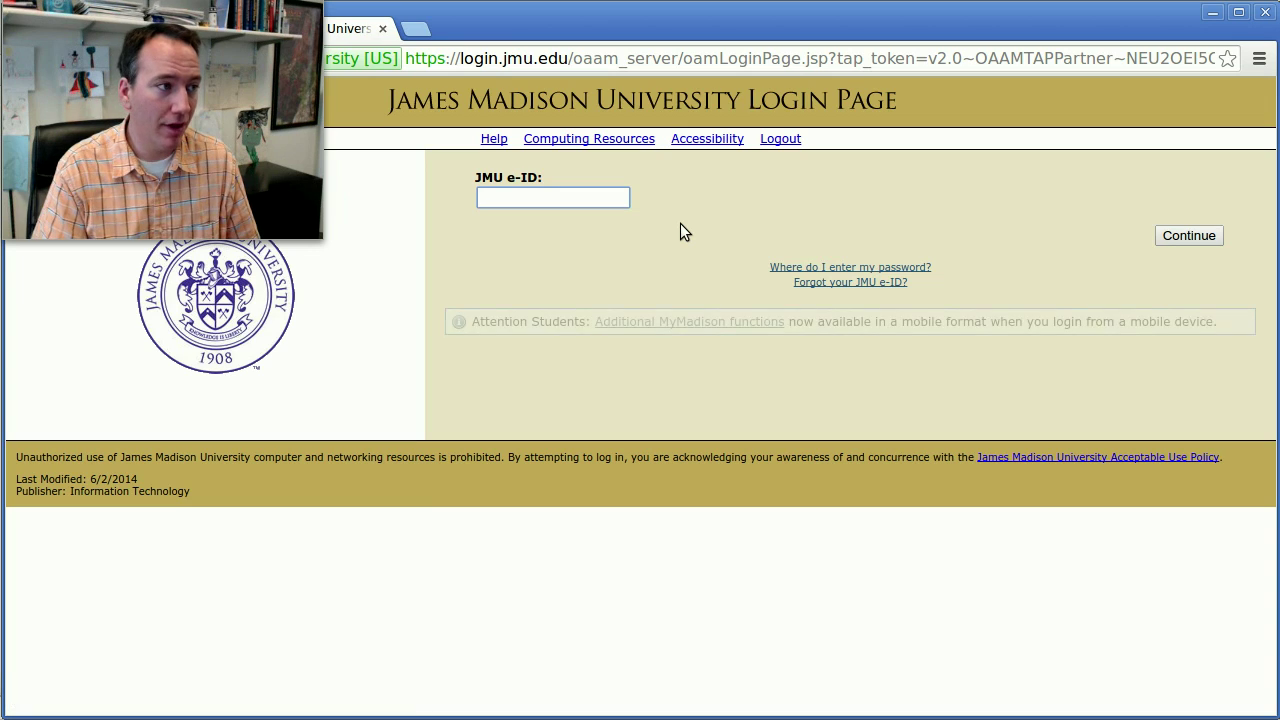
{"action": "key", "text": "ctrl+t"}
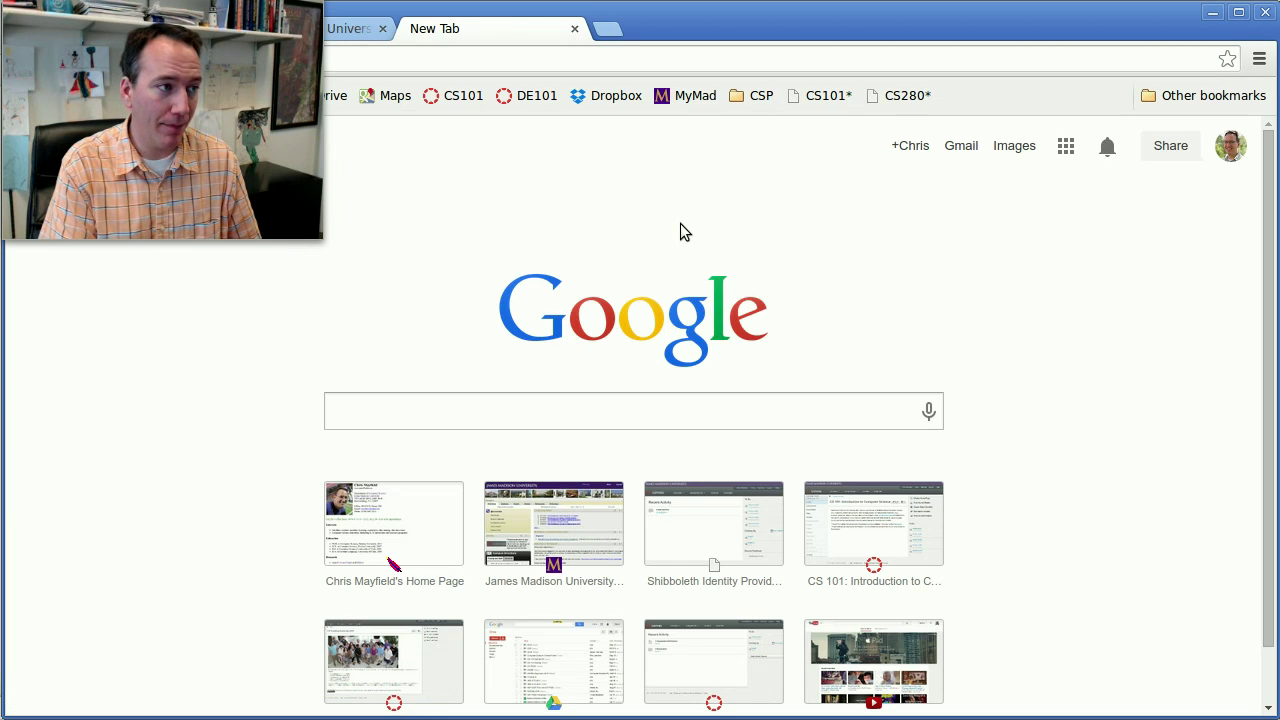
{"action": "type", "text": "google.cvom"}
{"action": "key", "text": "Return"}
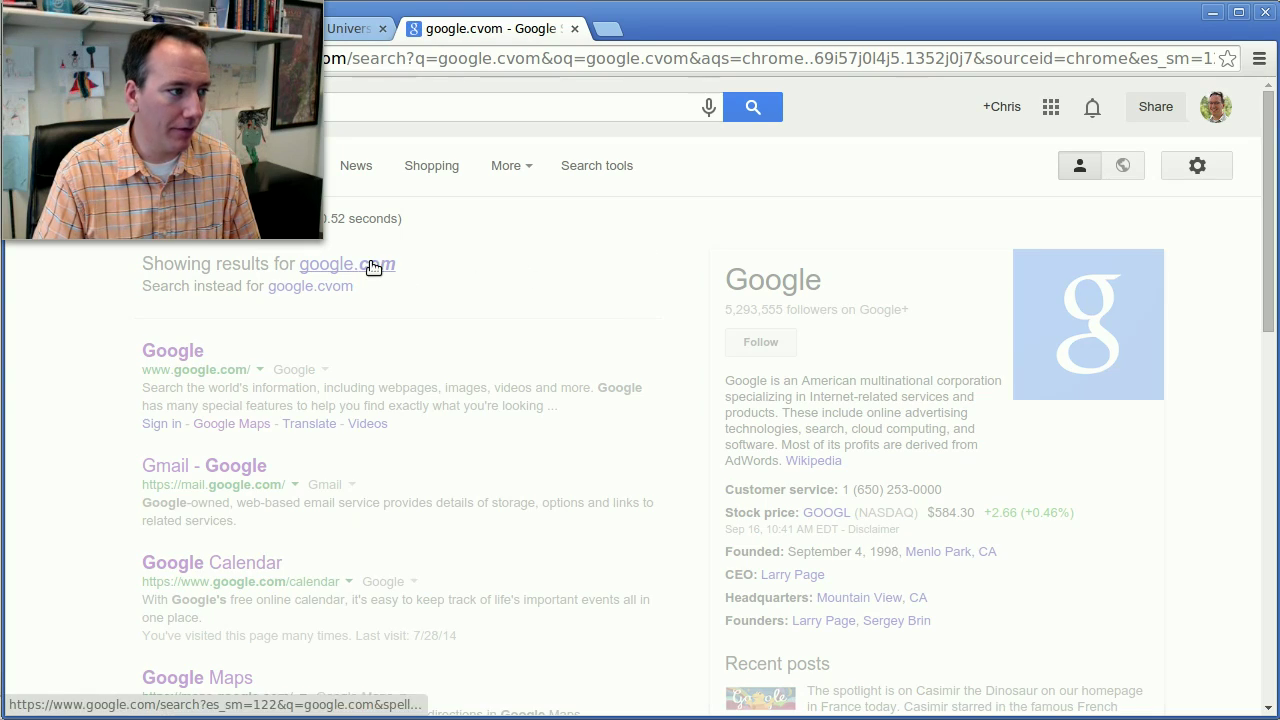
{"action": "left_click", "coordinate": [373, 266]}
{"action": "left_click_drag", "start_coordinate": [517, 15], "coordinate": [860, 30]}
- Switch among the Operating system, James Madison and google.com tabs, ending on google.com results
{"action": "left_click", "coordinate": [464, 47]}
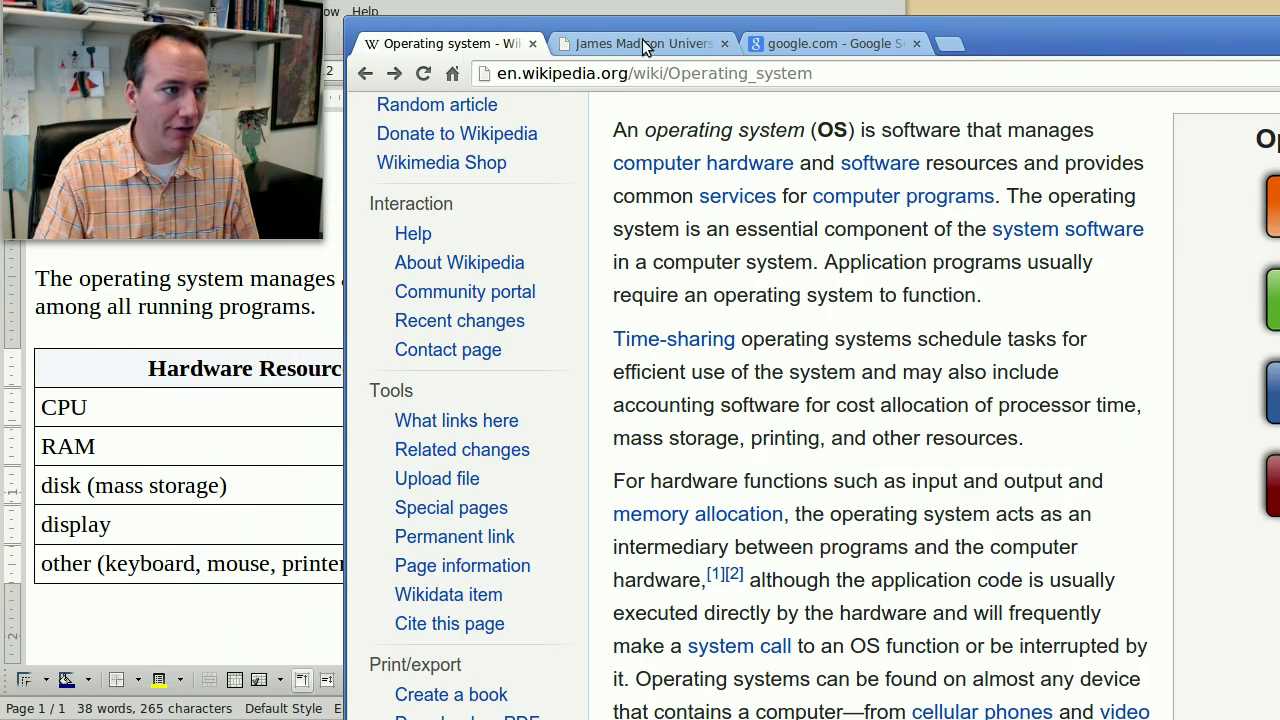
{"action": "left_click", "coordinate": [645, 47]}
{"action": "left_click", "coordinate": [820, 43]}
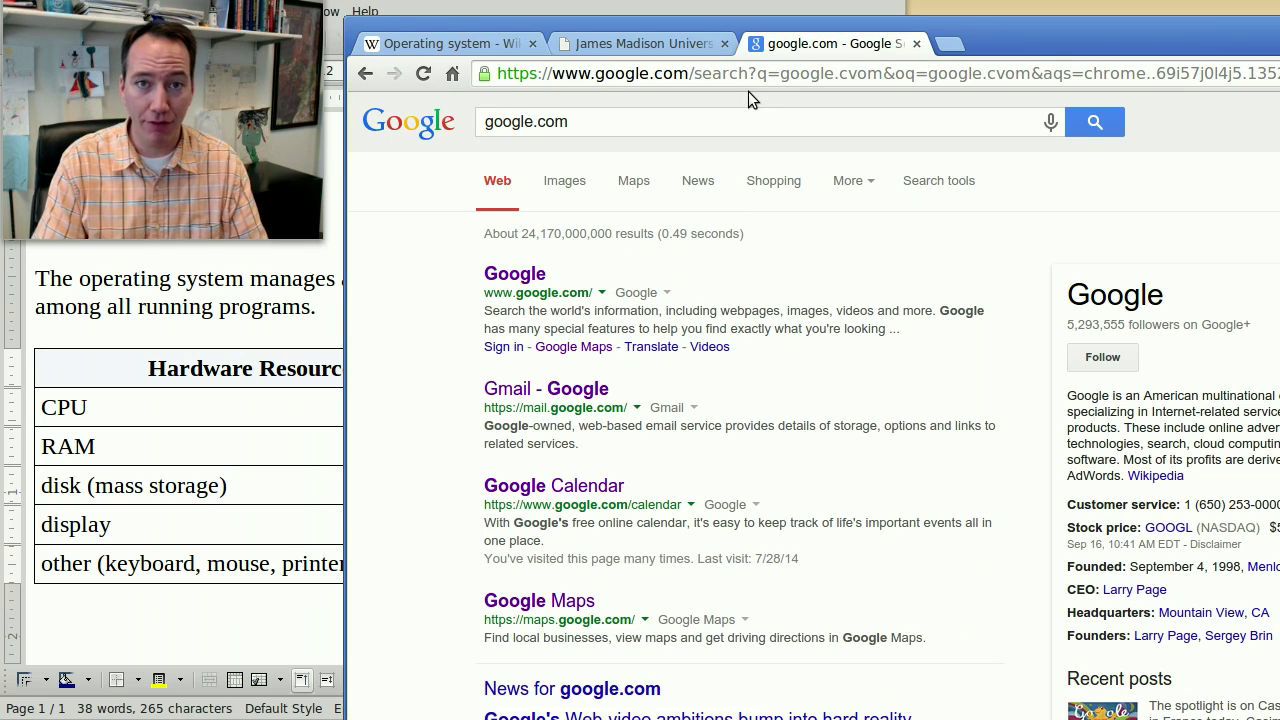
{"action": "left_click", "coordinate": [658, 45]}
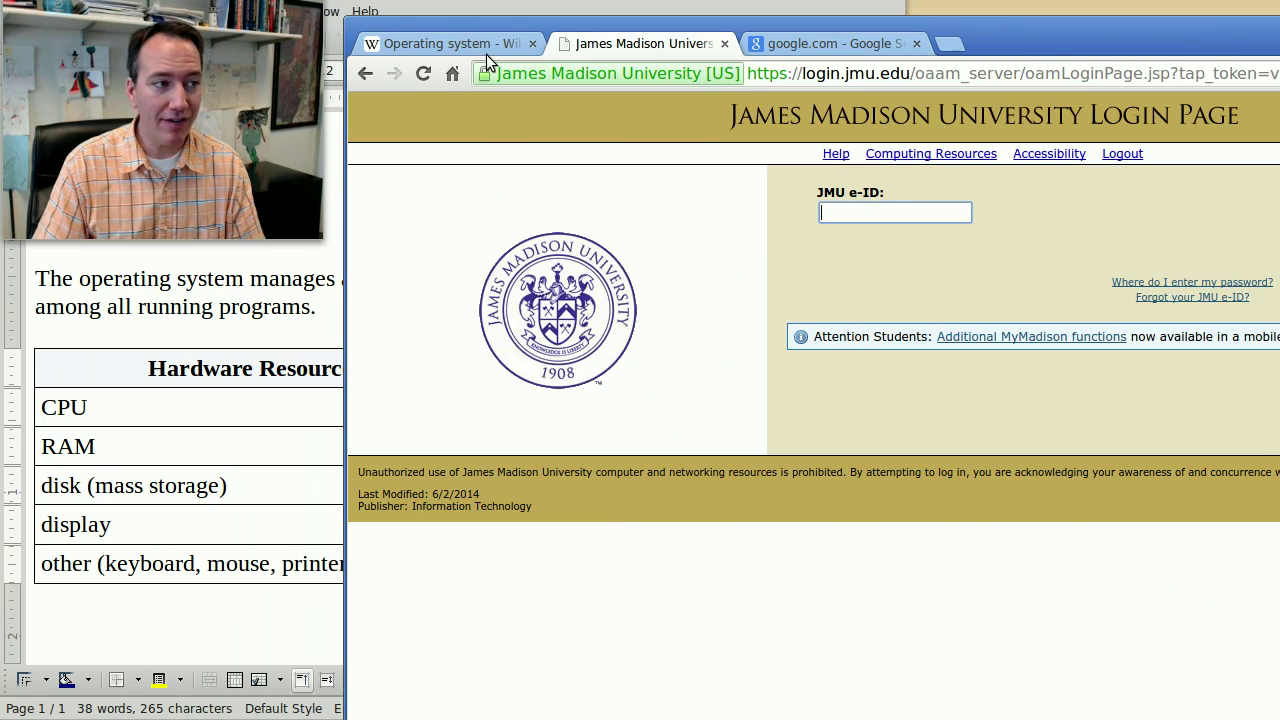
{"action": "left_click", "coordinate": [485, 45]}
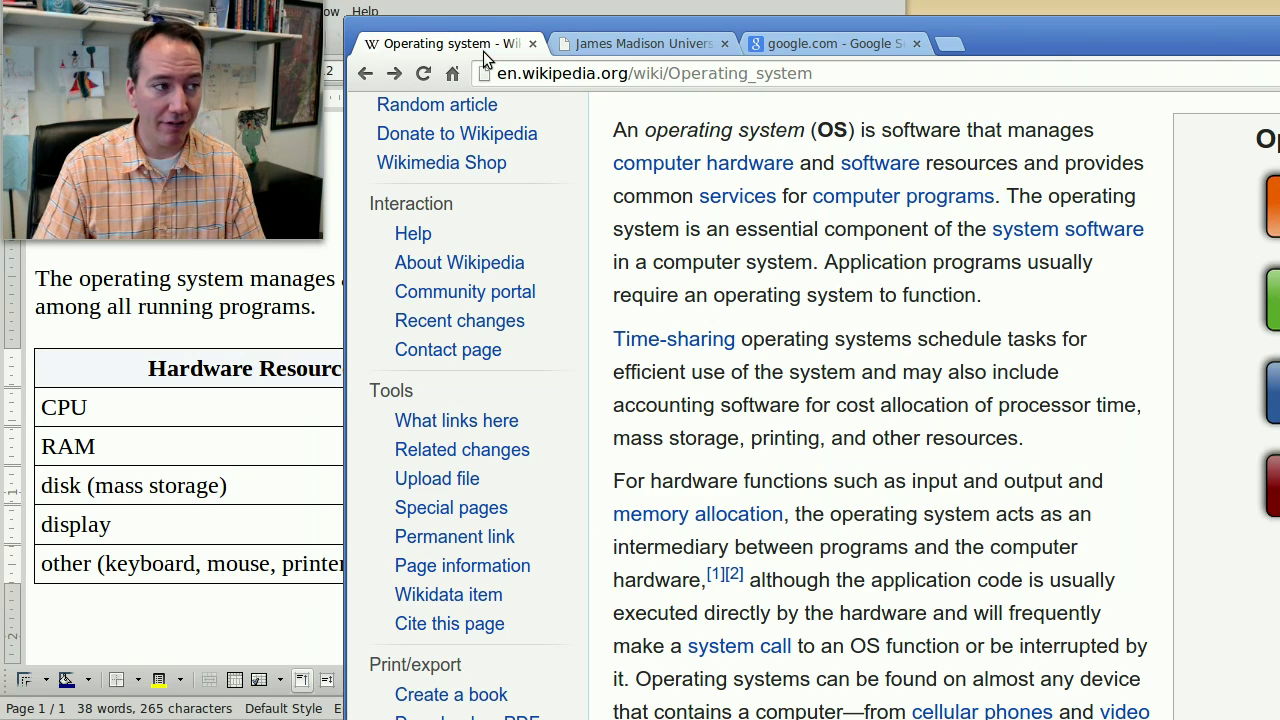
{"action": "left_click", "coordinate": [612, 45]}
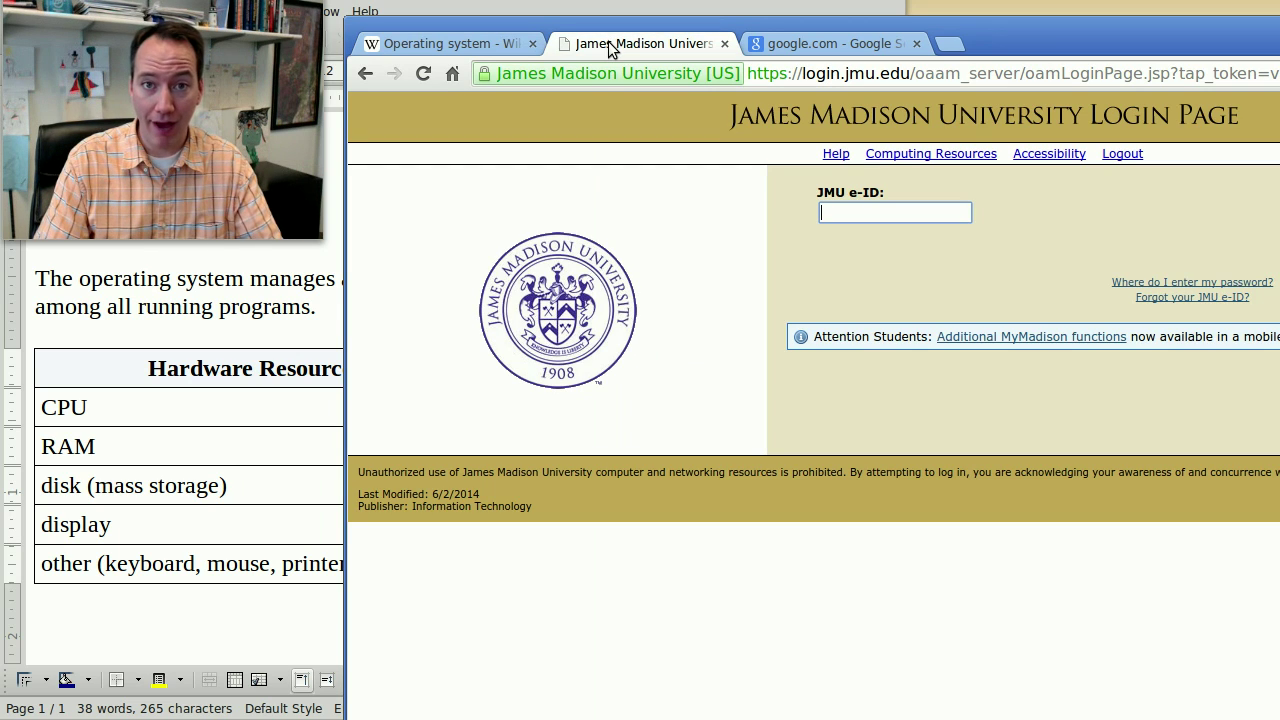
{"action": "left_click", "coordinate": [440, 38]}
{"action": "left_click", "coordinate": [805, 40]}
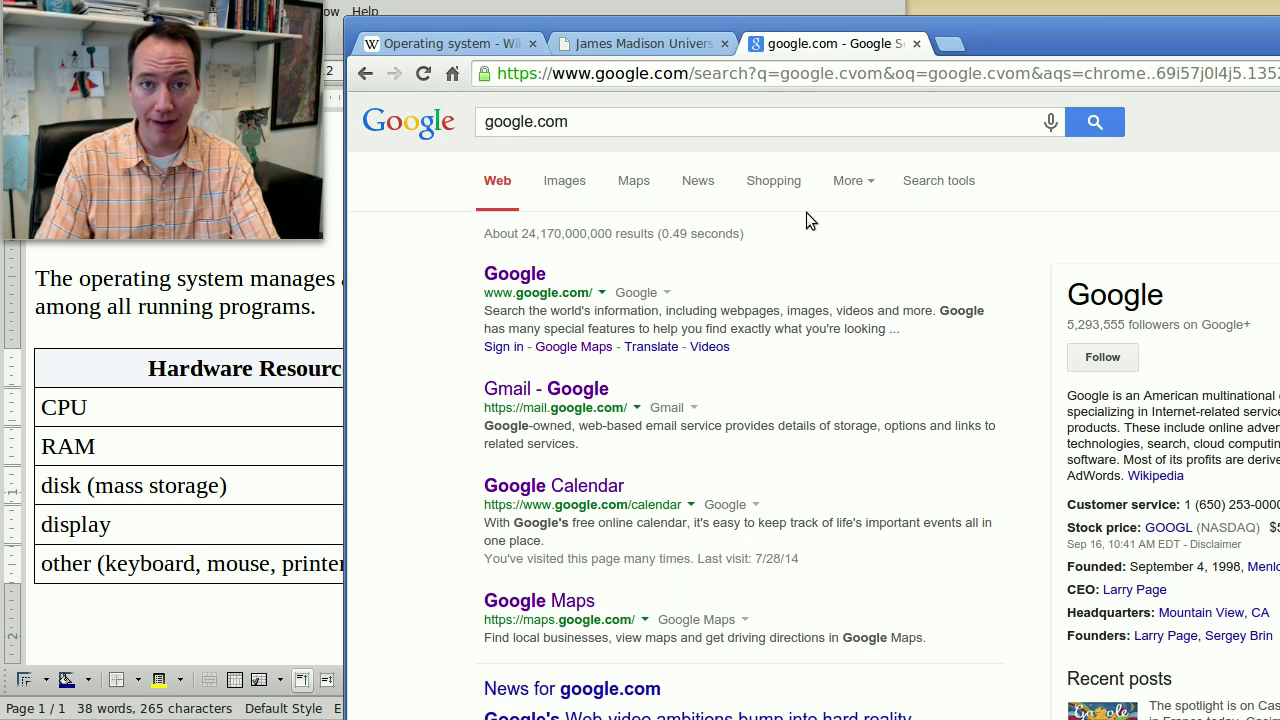
- Open Chrome's Task manager from the tab strip menu and move it to the top right
{"action": "right_click", "coordinate": [1003, 48]}
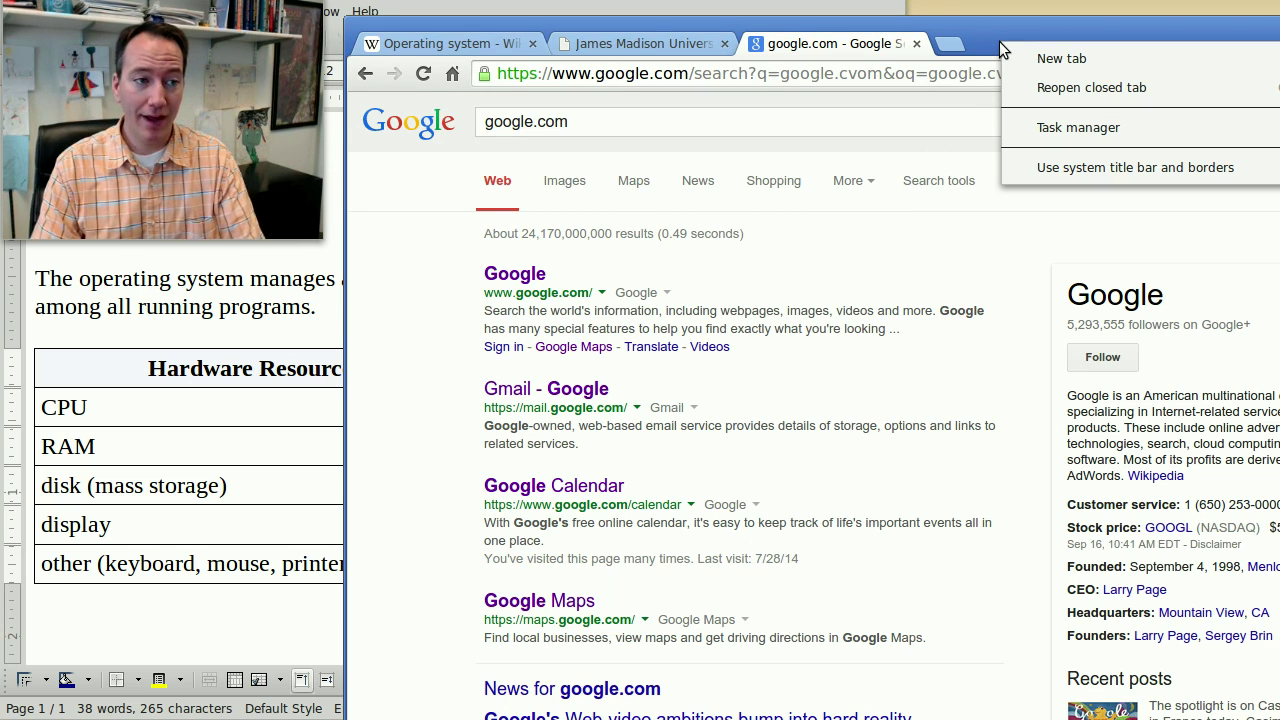
{"action": "left_click", "coordinate": [1047, 137]}
{"action": "left_click_drag", "start_coordinate": [858, 277], "coordinate": [1272, 161]}
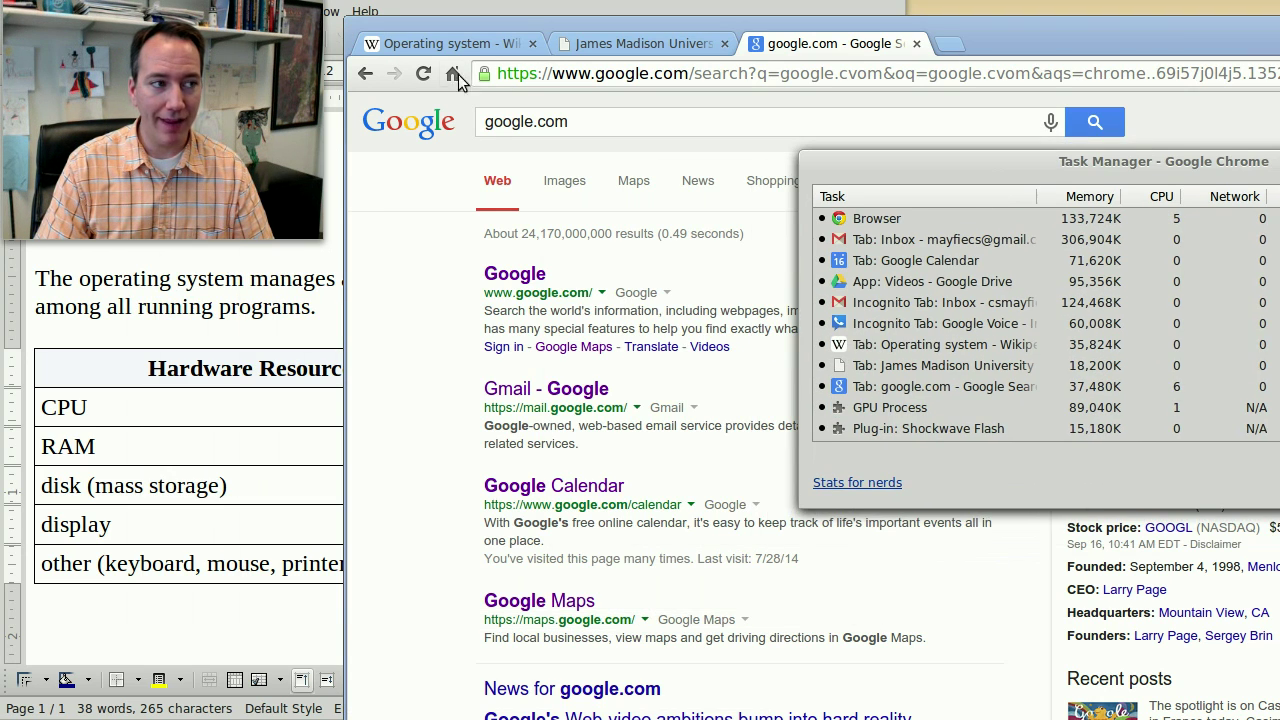
- Select the Shockwave Flash, GPU Process, Google Drive and Browser rows in the Task Manager
{"action": "left_click", "coordinate": [941, 433]}
{"action": "left_click", "coordinate": [956, 410]}
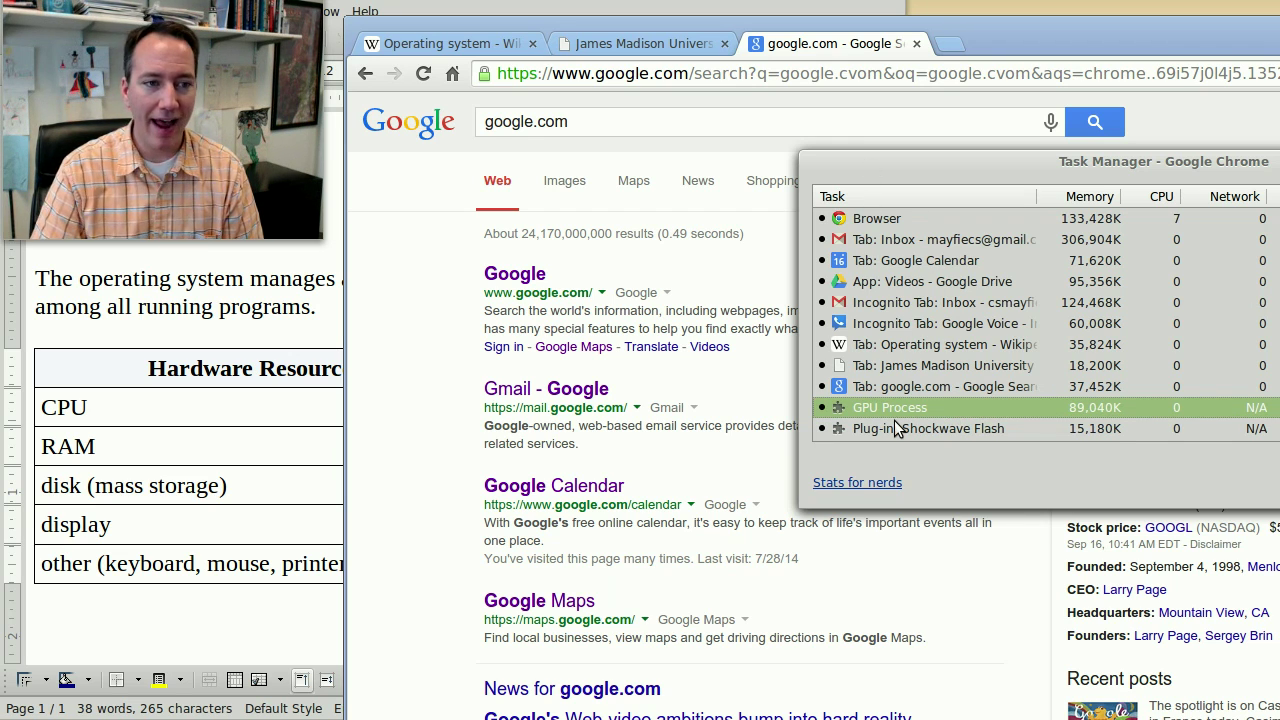
{"action": "left_click", "coordinate": [1095, 281]}
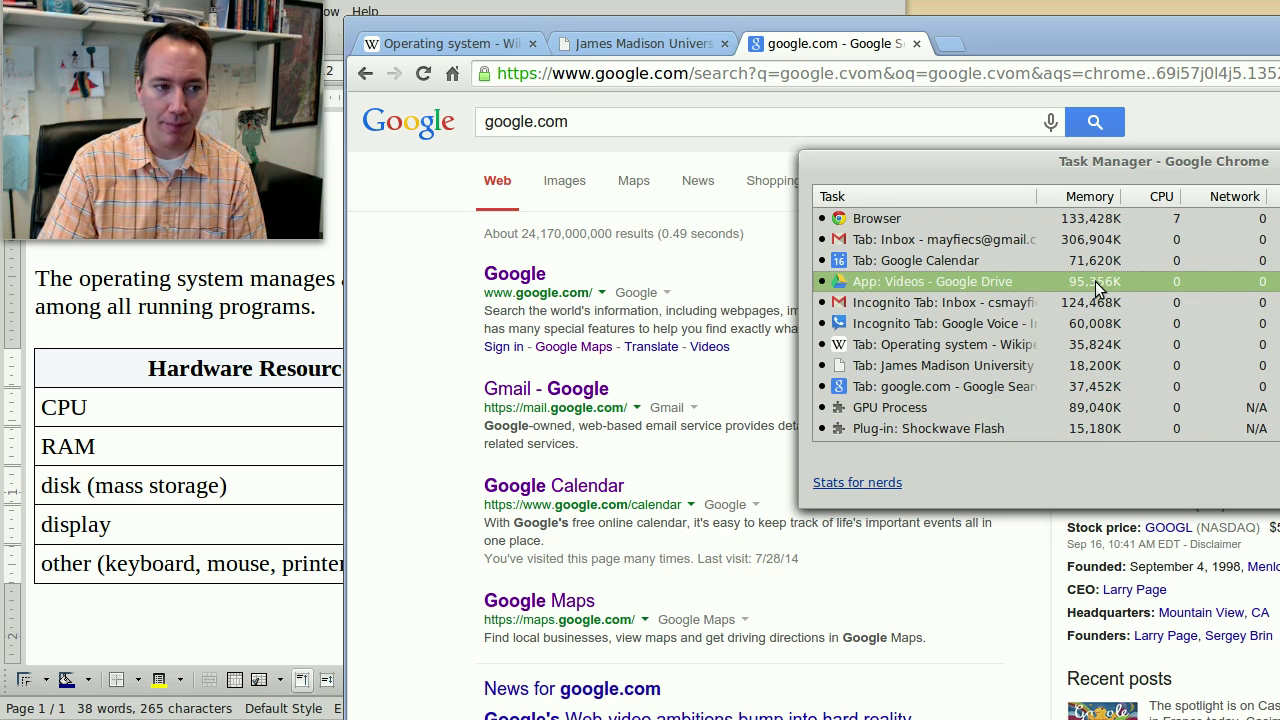
{"action": "left_click", "coordinate": [1156, 217]}
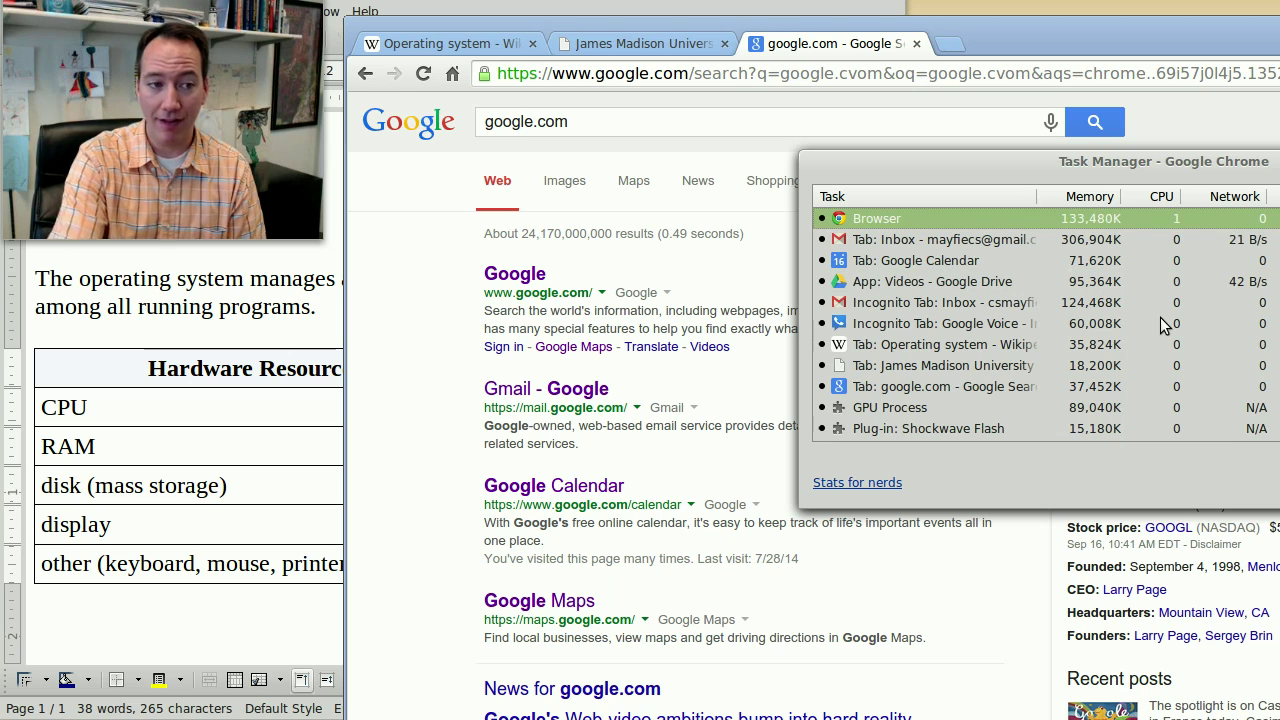